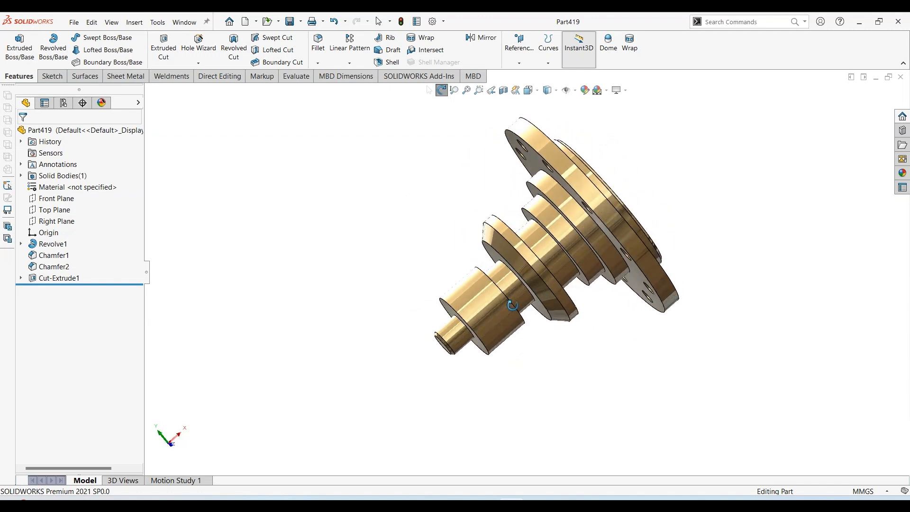
# Step: Consult the Part419 reference drawing, then create a new part document
pyautogui.press('Escape')
pyautogui.click(355, 505)
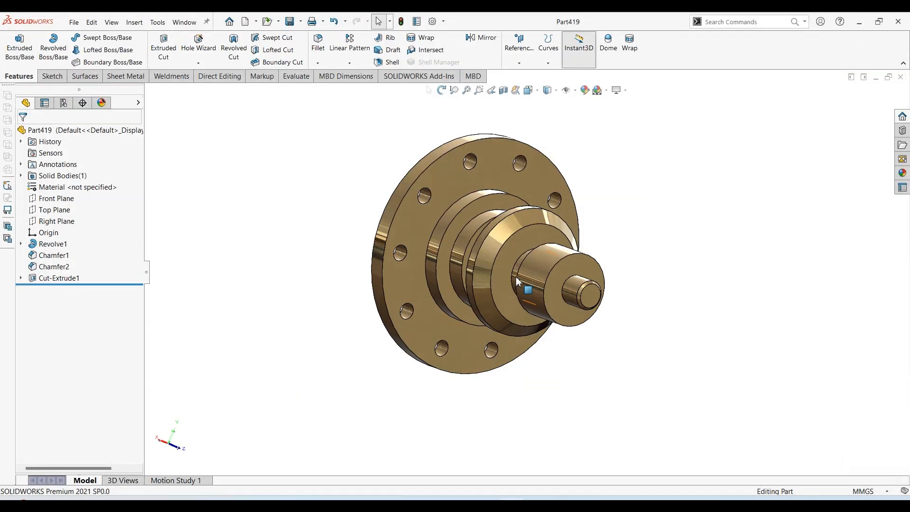
pyautogui.click(74, 22)
pyautogui.click(80, 41)
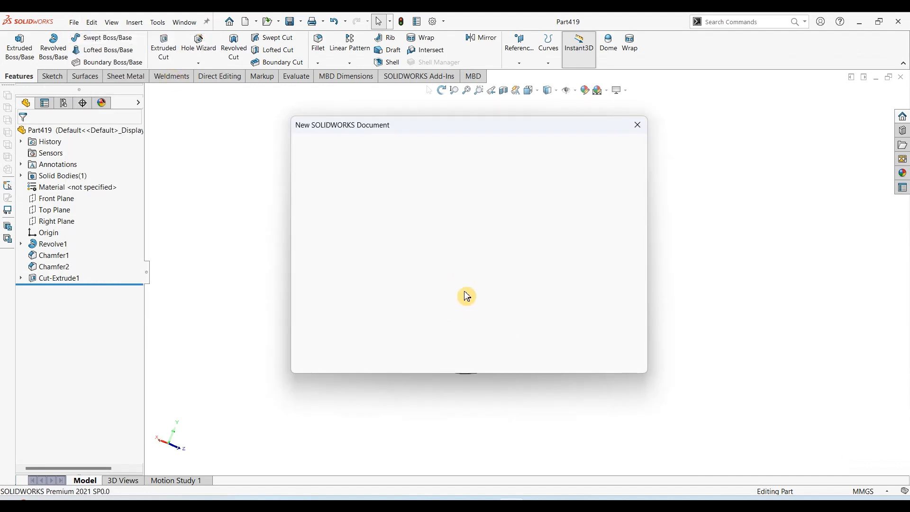
pyautogui.click(510, 353)
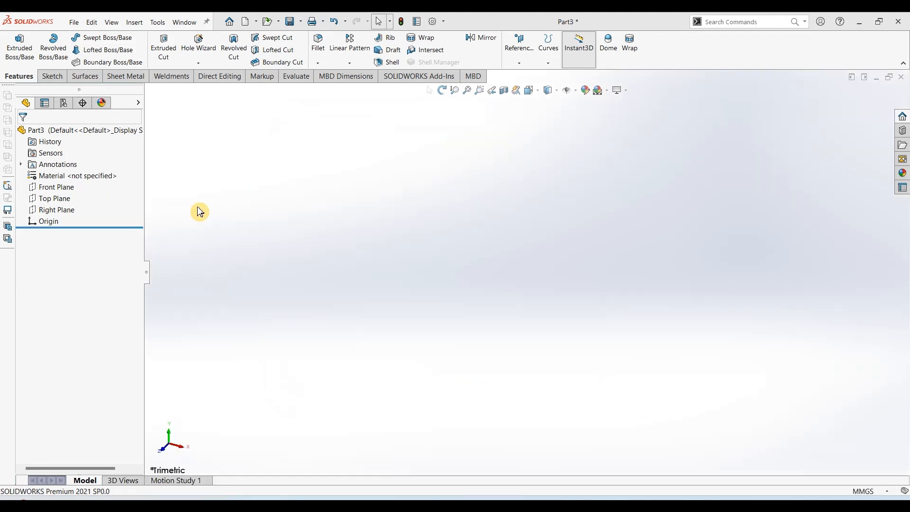
# Step: Start a new sketch on the Front Plane
pyautogui.click(65, 187)
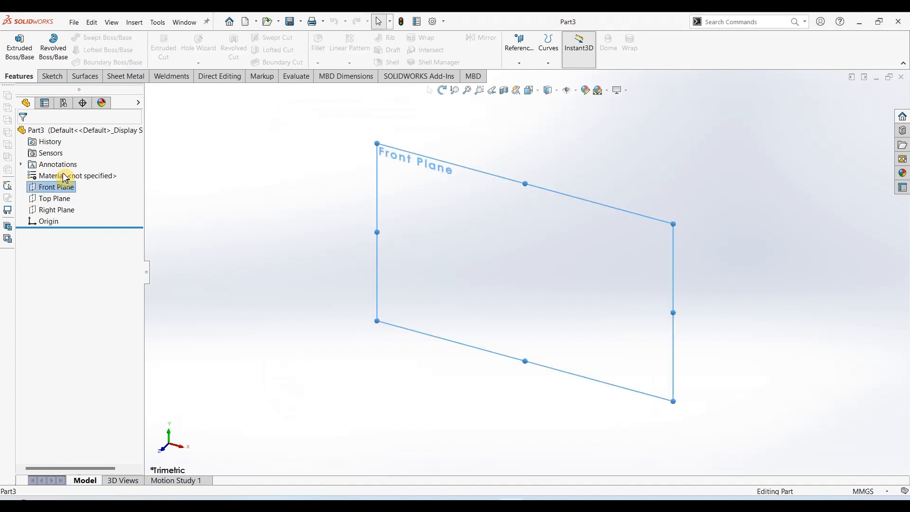
pyautogui.click(53, 76)
pyautogui.click(14, 45)
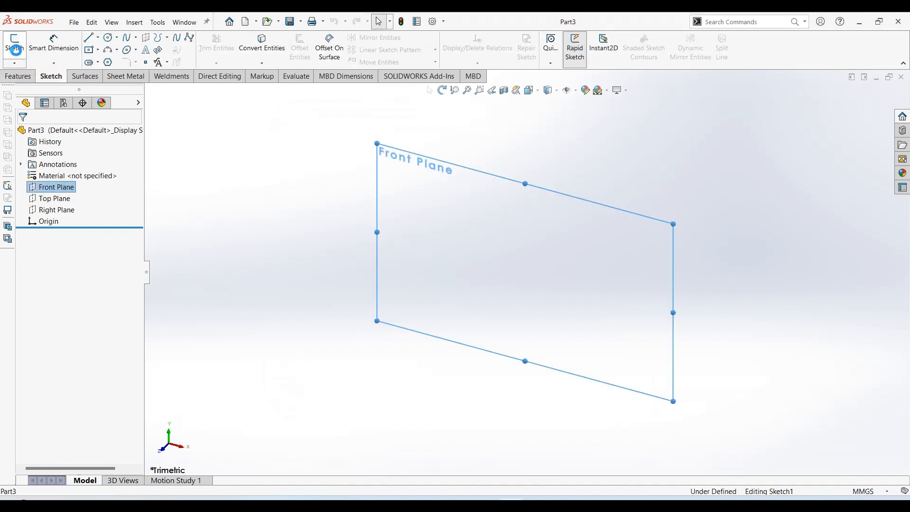
# Step: Draw the stepped profile's first lines from the origin: a shaft end about 44 mm long, rising into a collar and dropping back down
pyautogui.click(94, 40)
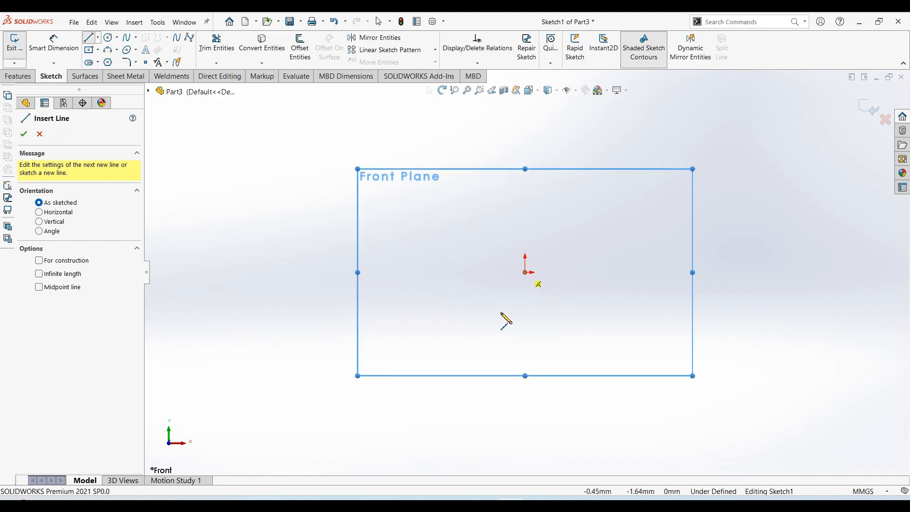
pyautogui.click(355, 504)
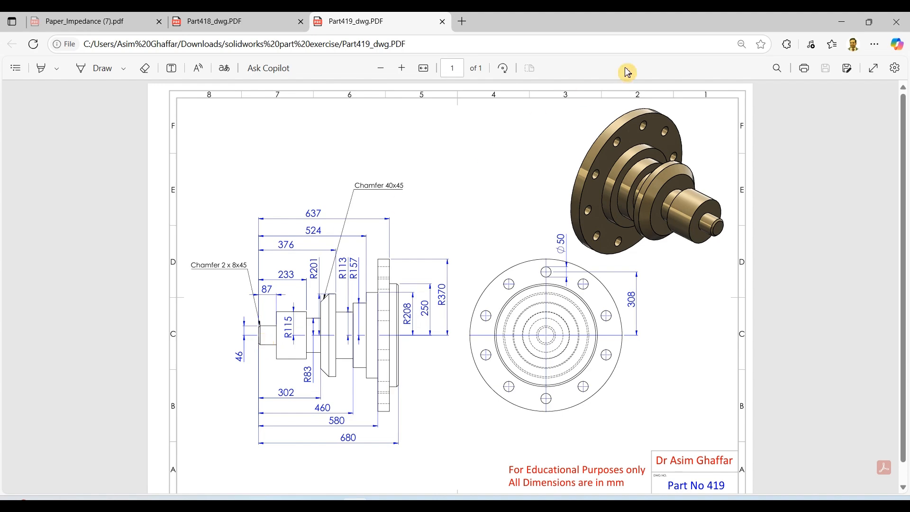
pyautogui.click(842, 21)
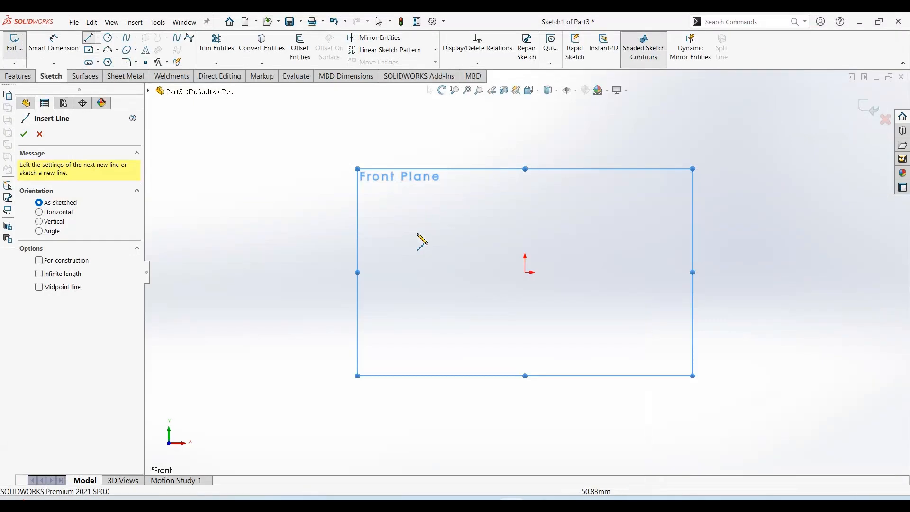
pyautogui.click(525, 272)
pyautogui.click(525, 235)
pyautogui.click(608, 236)
pyautogui.click(608, 196)
pyautogui.click(670, 196)
pyautogui.click(355, 505)
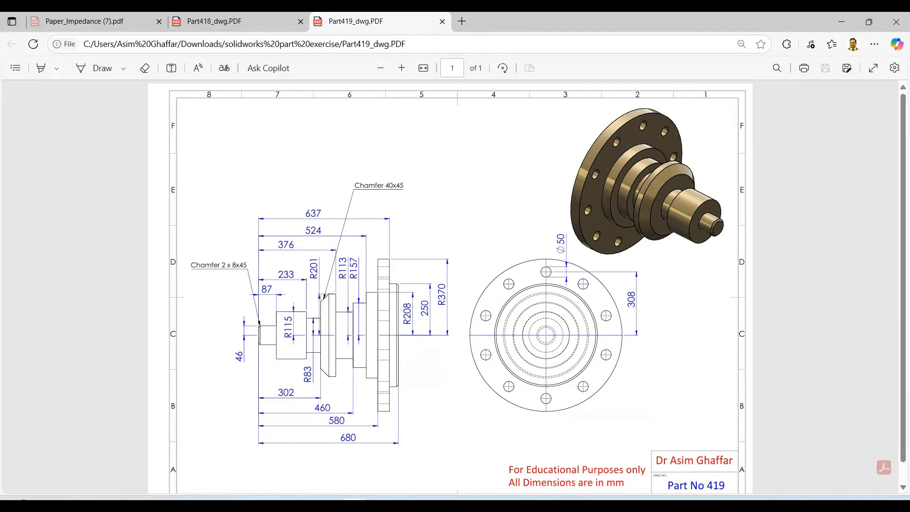
pyautogui.click(511, 505)
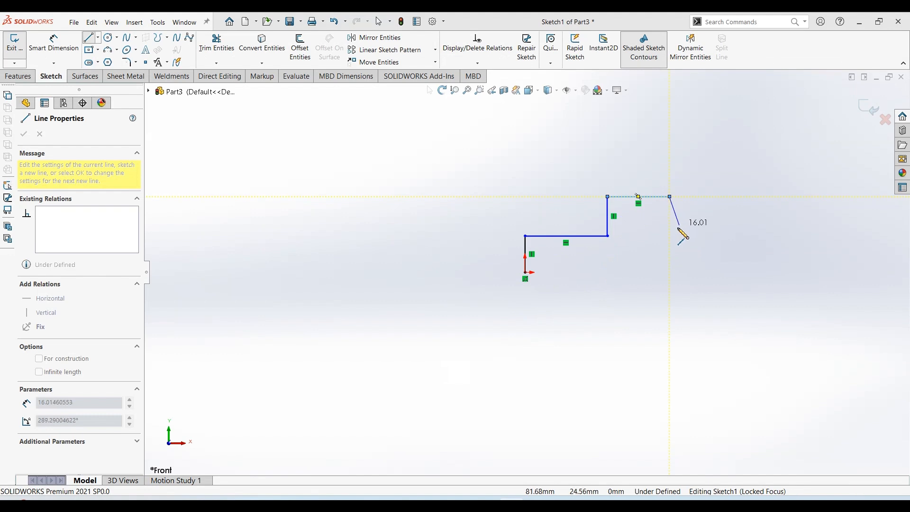
pyautogui.click(670, 232)
# Step: Checking the reference drawing, continue the profile with a short horizontal neck and a taller rectangular collar
pyautogui.click(356, 505)
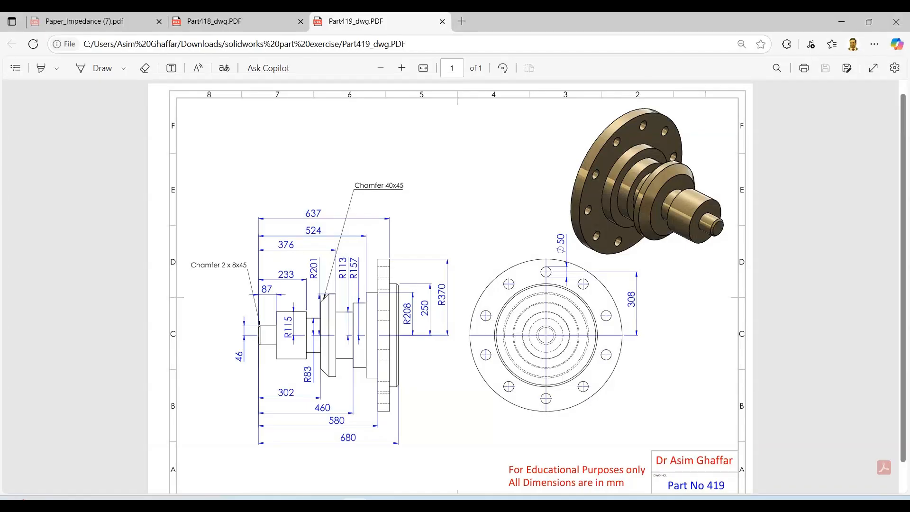
pyautogui.hotkey('alt', 'Tab')
pyautogui.click(718, 233)
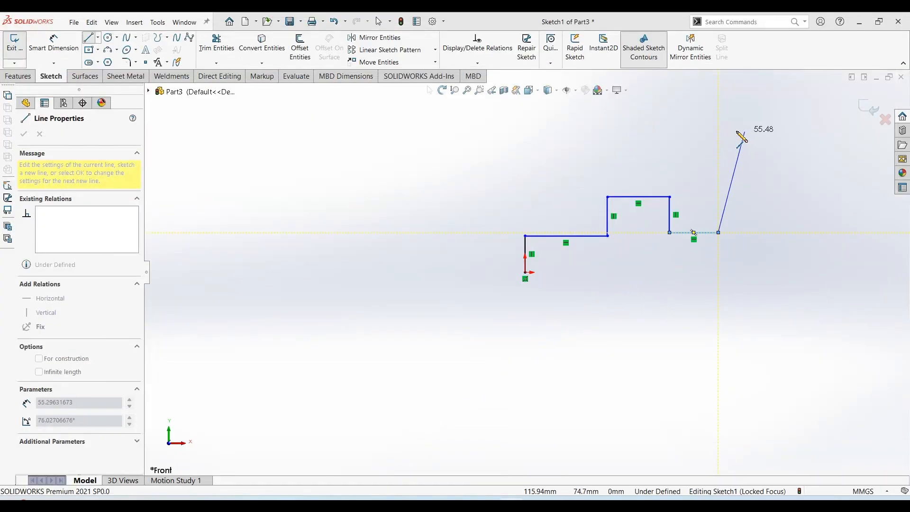
pyautogui.click(718, 139)
pyautogui.click(757, 139)
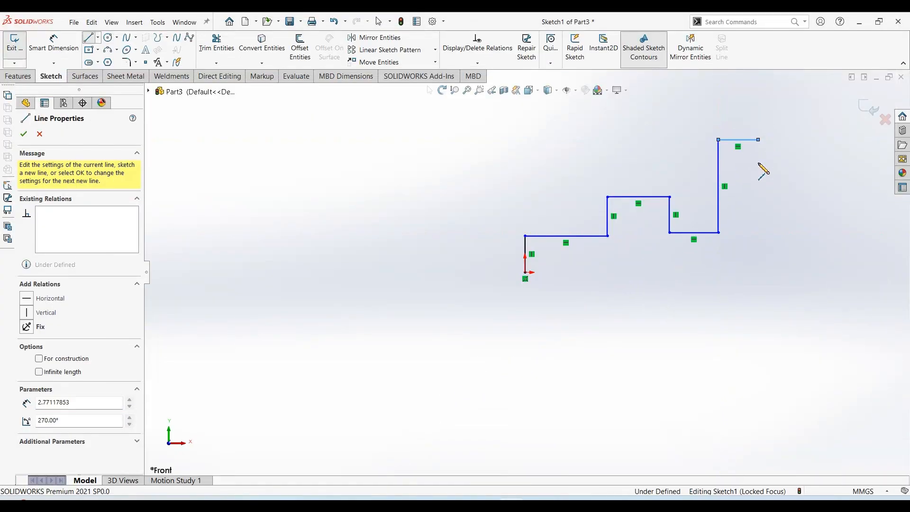
pyautogui.click(758, 211)
# Step: Extend the profile beyond the tall collar with a second neck and two ascending steps, the last about 14 mm wide
pyautogui.click(804, 211)
pyautogui.click(804, 179)
pyautogui.scroll(-2, 805, 180)
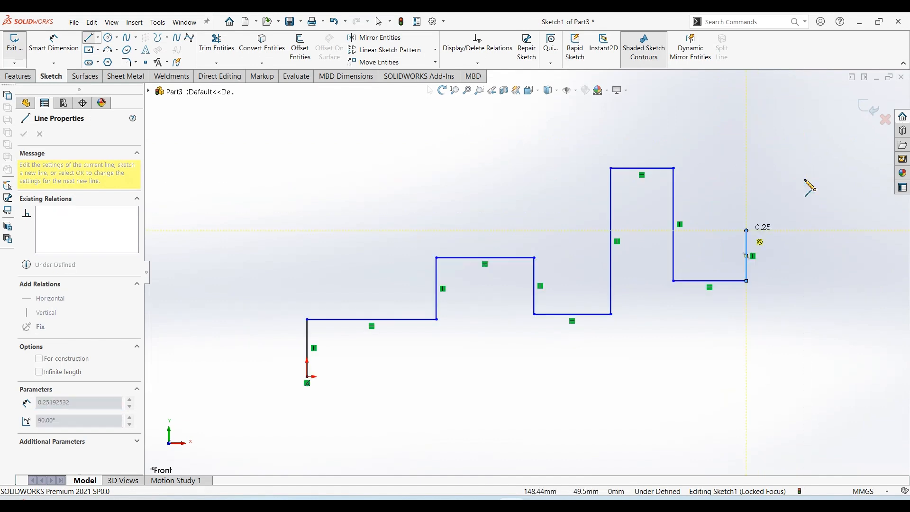
pyautogui.click(803, 231)
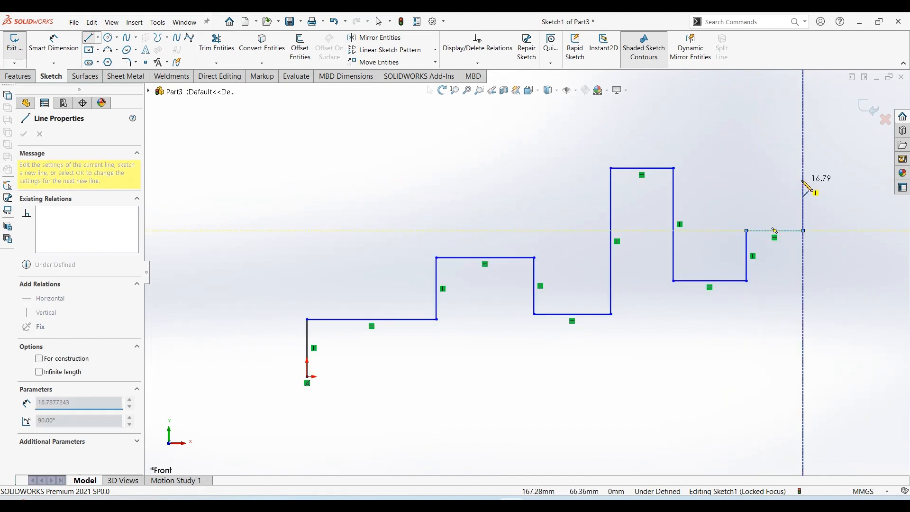
pyautogui.click(804, 180)
pyautogui.click(844, 180)
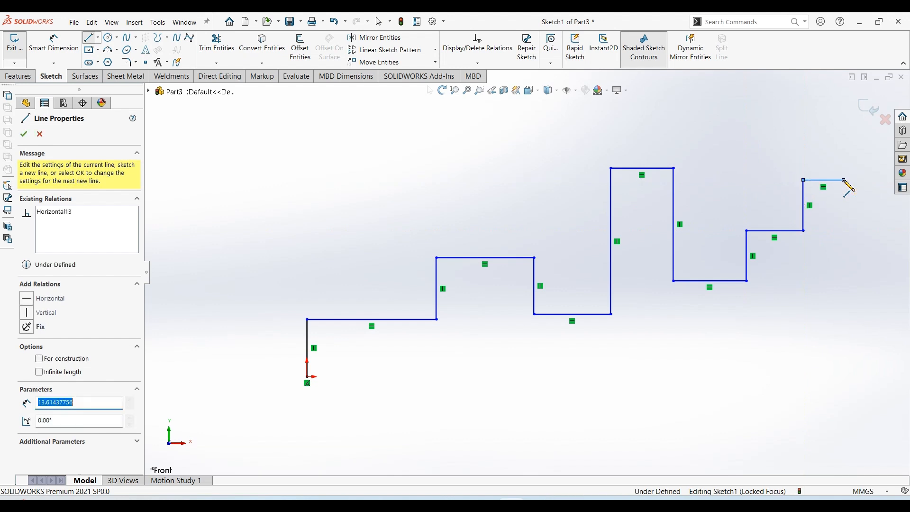
# Step: Add the tall narrow flange and short end boss, then close the profile at the origin with a base line about 199 mm long
pyautogui.scroll(1, 843, 180)
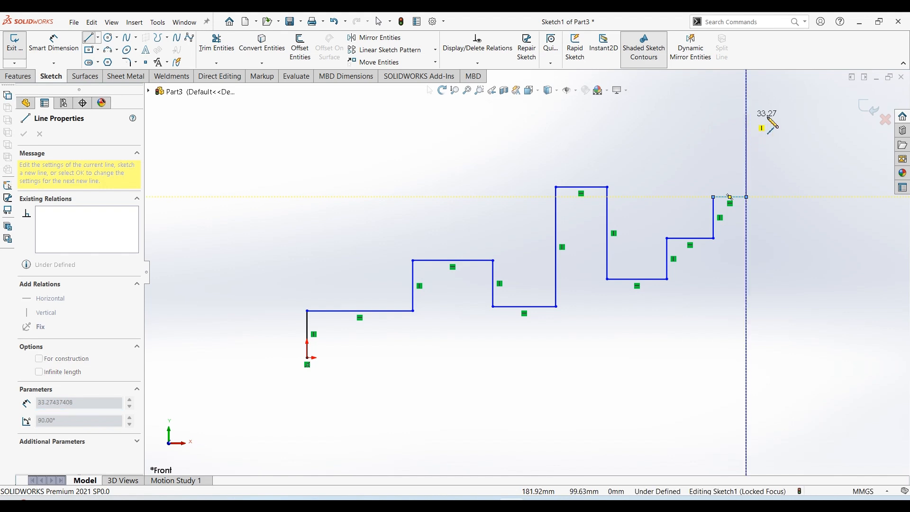
pyautogui.click(777, 124)
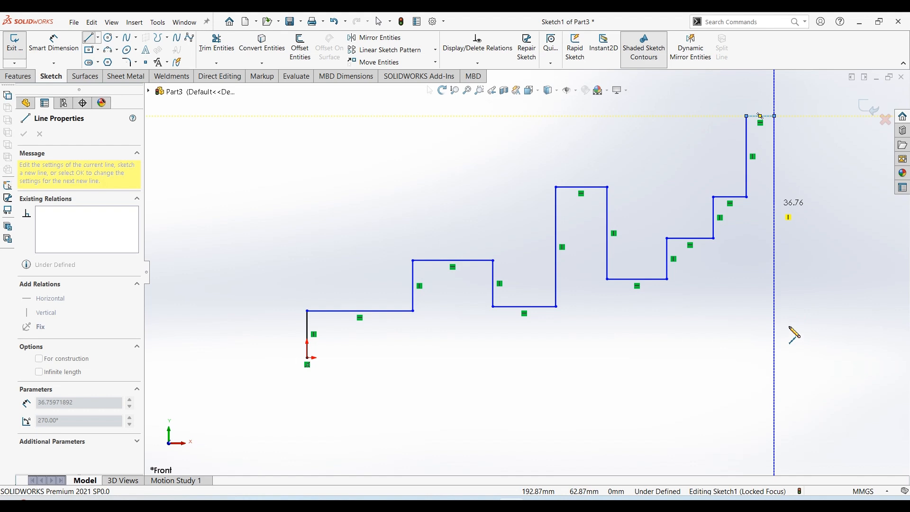
pyautogui.click(776, 205)
pyautogui.click(790, 205)
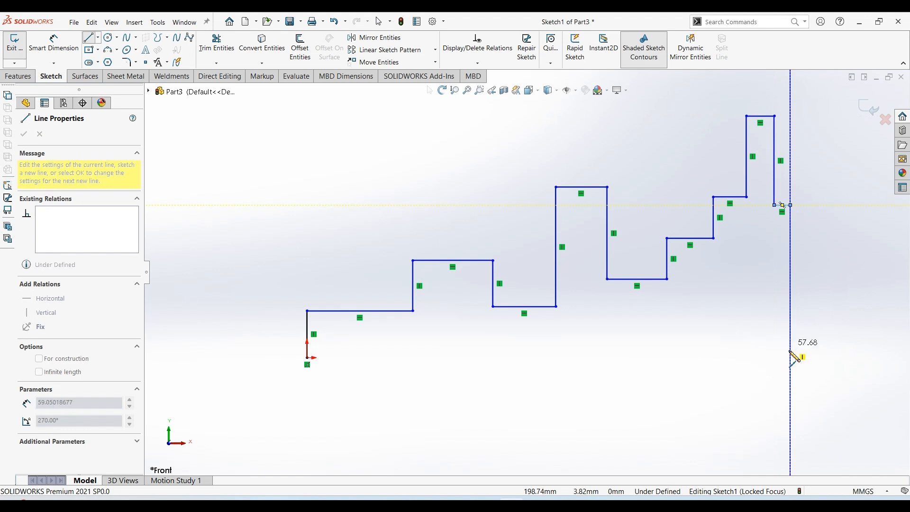
pyautogui.click(790, 358)
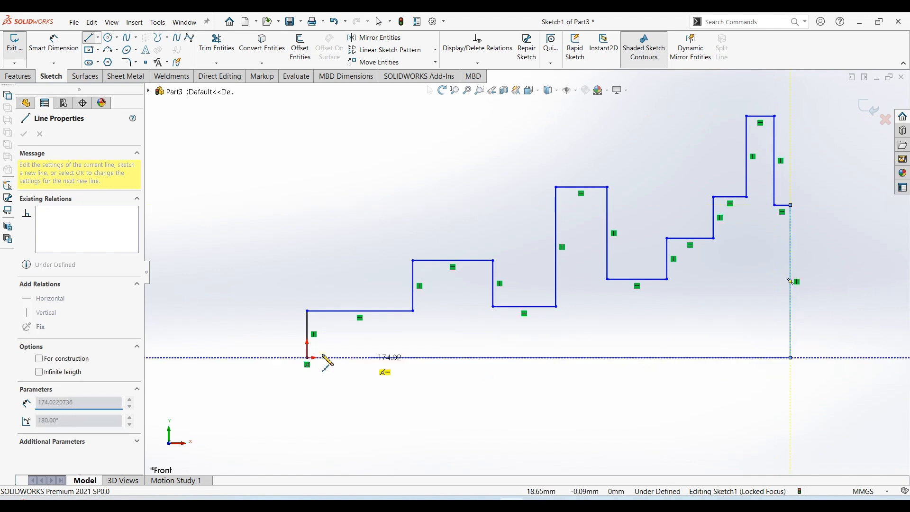
pyautogui.click(307, 358)
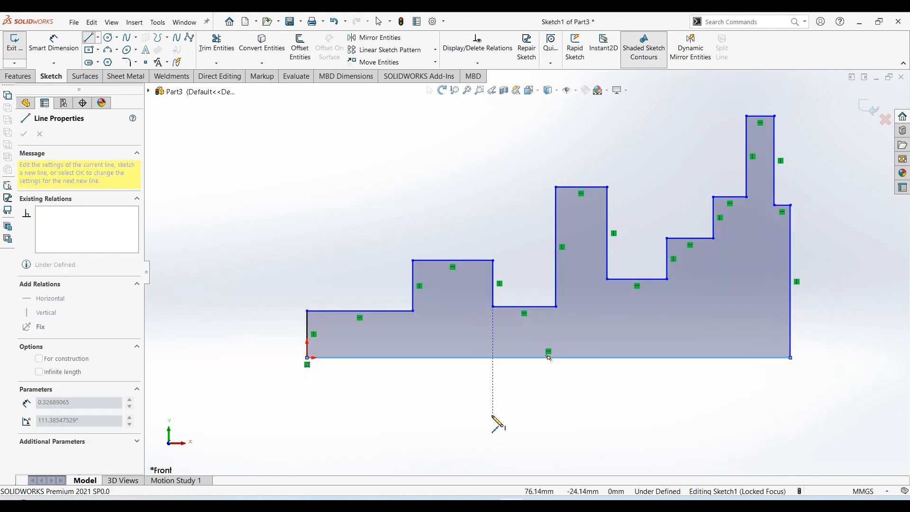
# Step: Dimension the horizontal distance from the origin to the first collar's near edge as 87 mm, following the reference drawing
pyautogui.click(52, 45)
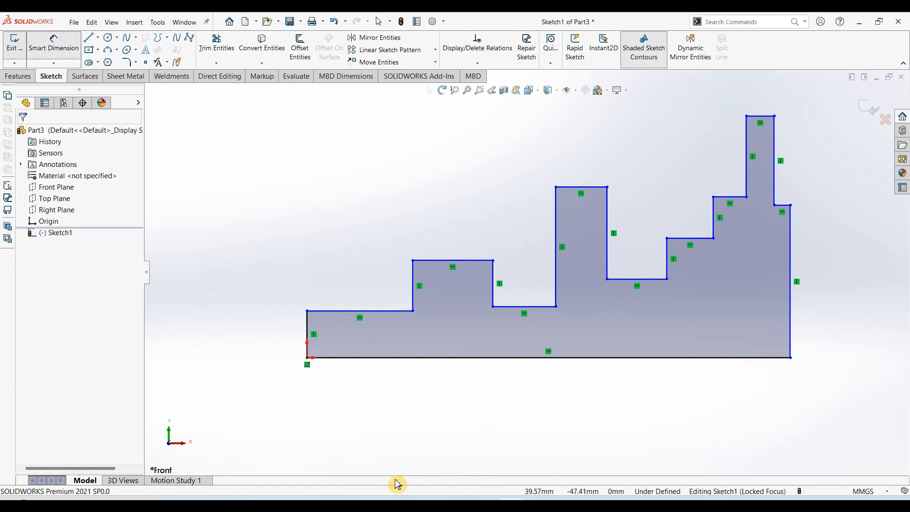
pyautogui.click(356, 503)
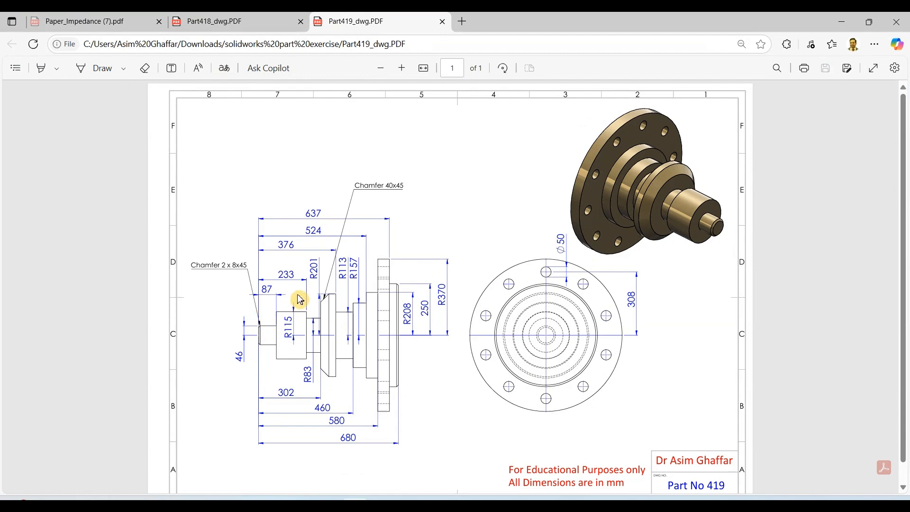
pyautogui.click(842, 21)
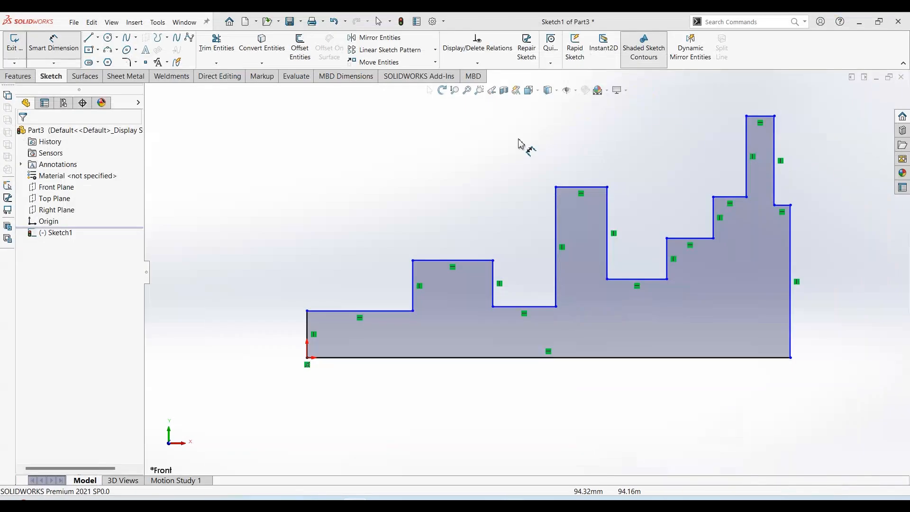
pyautogui.click(307, 357)
pyautogui.click(413, 311)
pyautogui.click(376, 243)
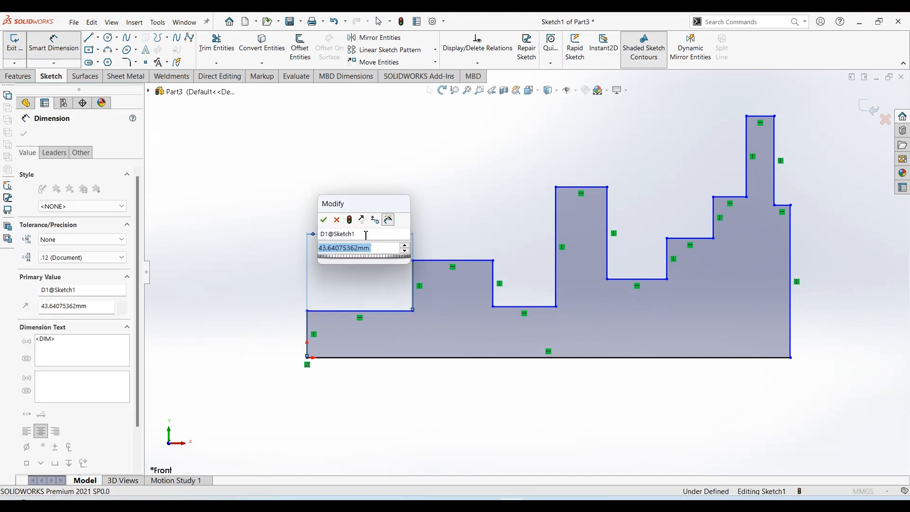
pyautogui.write('87')
pyautogui.press('Return')
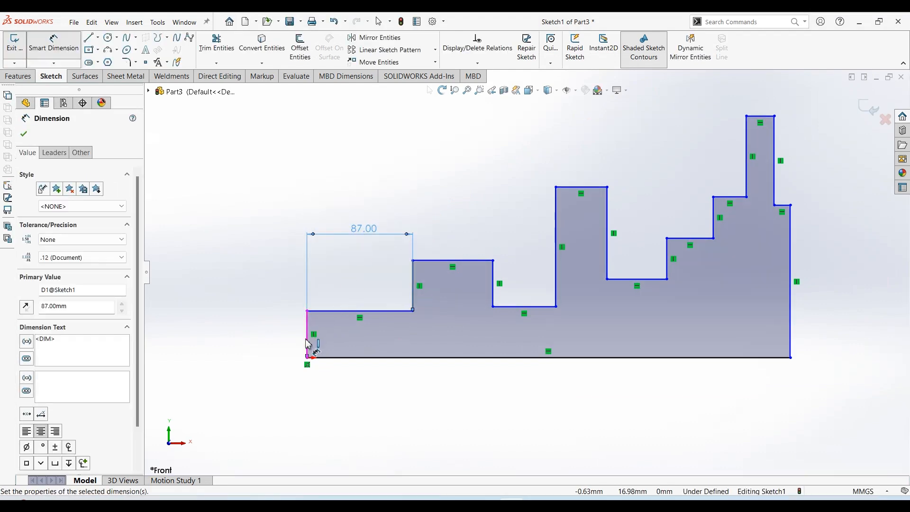
pyautogui.click(307, 358)
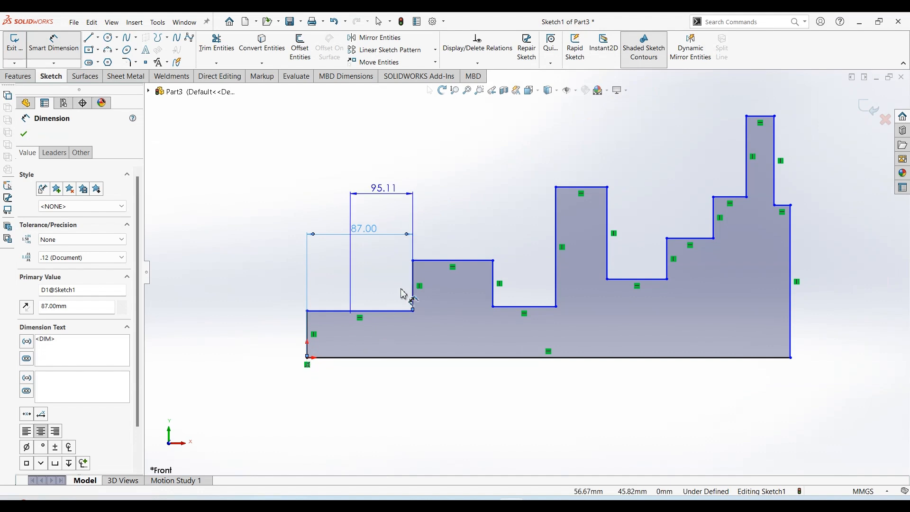
pyautogui.click(494, 262)
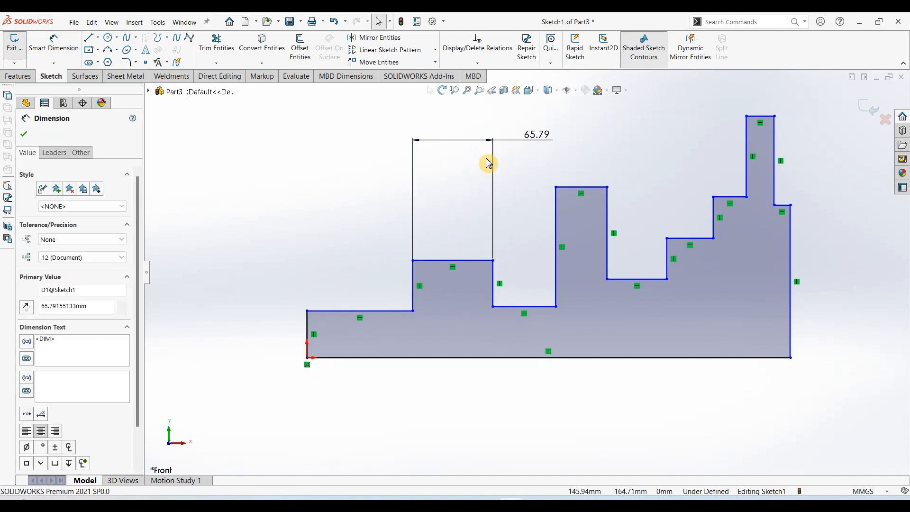
pyautogui.press('Escape')
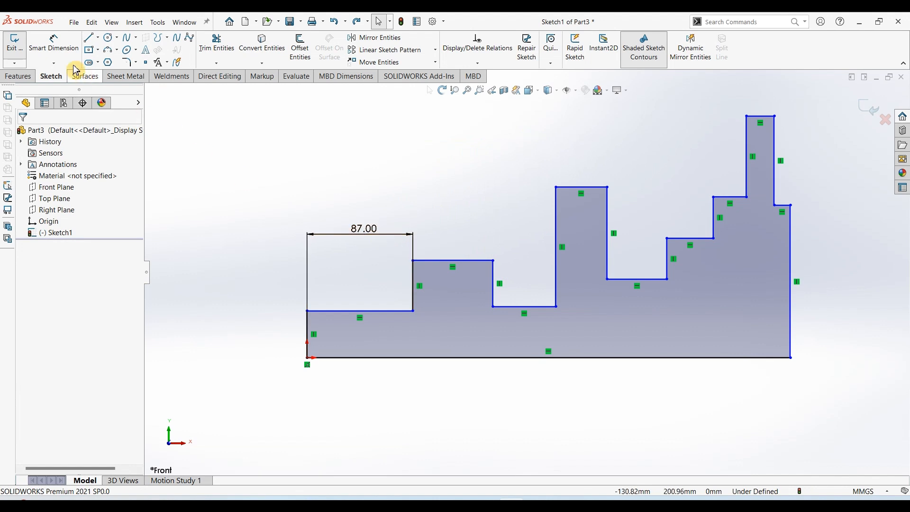
# Step: Dimension the horizontal distance from the origin to the first collar's far edge as 233 mm, following the reference drawing
pyautogui.click(54, 47)
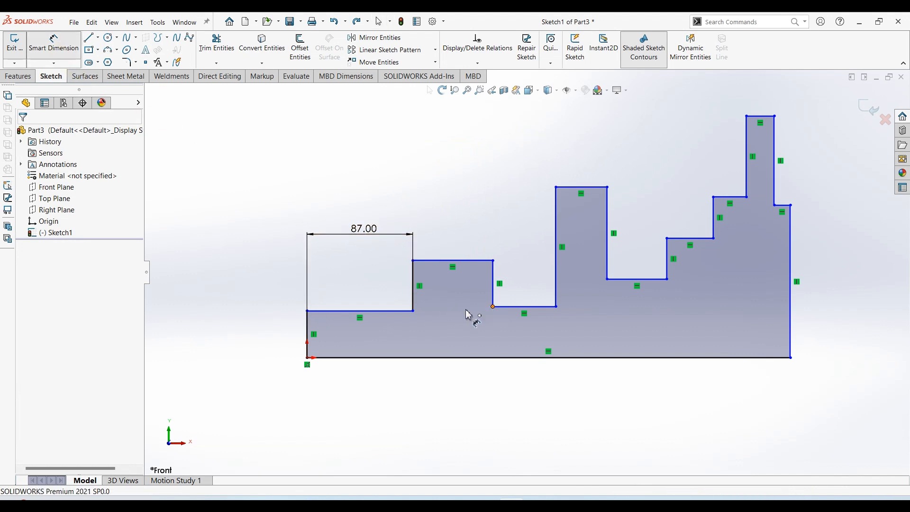
pyautogui.click(492, 308)
pyautogui.click(308, 358)
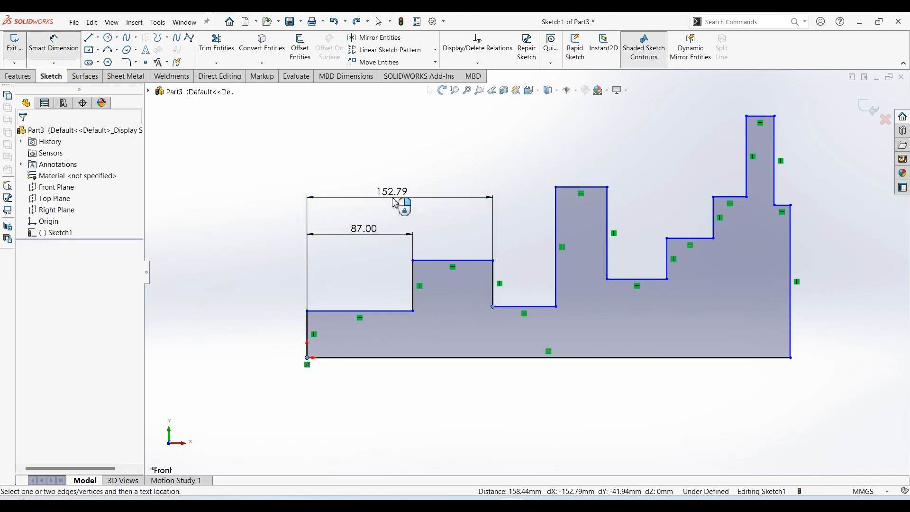
pyautogui.click(400, 202)
pyautogui.click(361, 496)
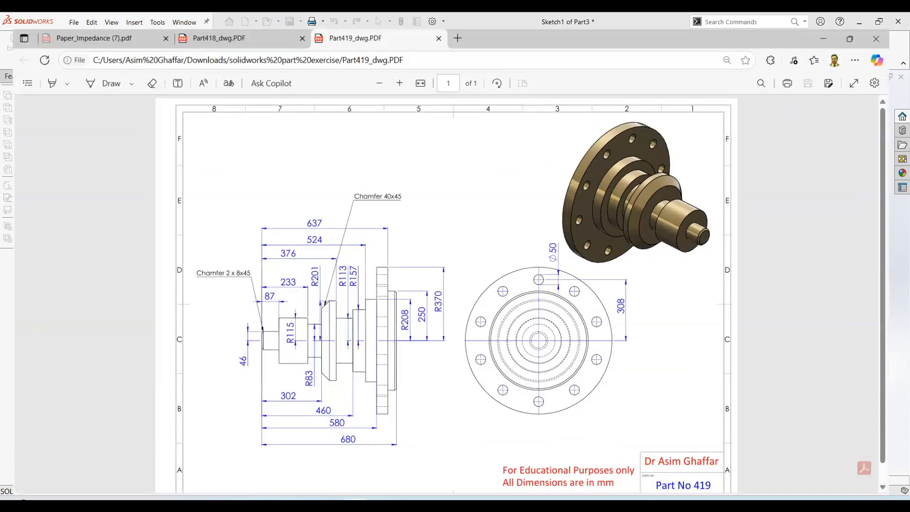
pyautogui.click(361, 498)
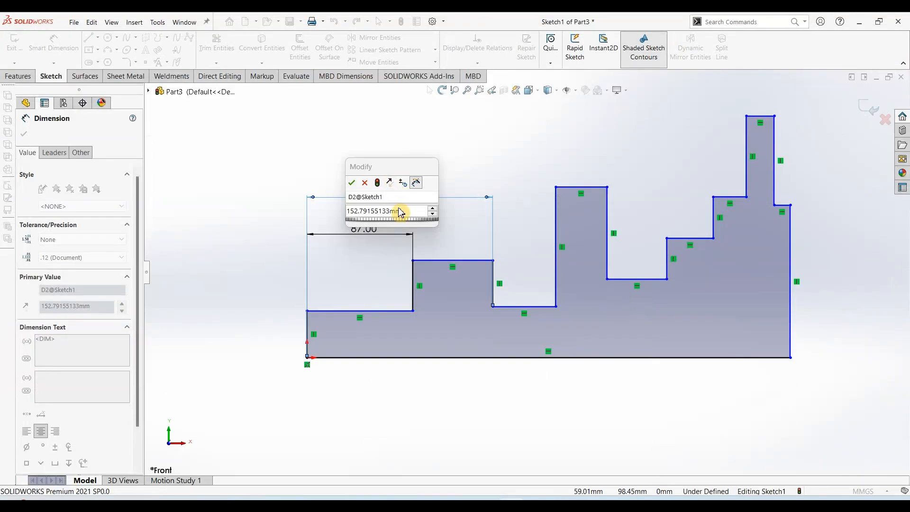
pyautogui.doubleClick(401, 211)
pyautogui.write('233')
pyautogui.press('Return')
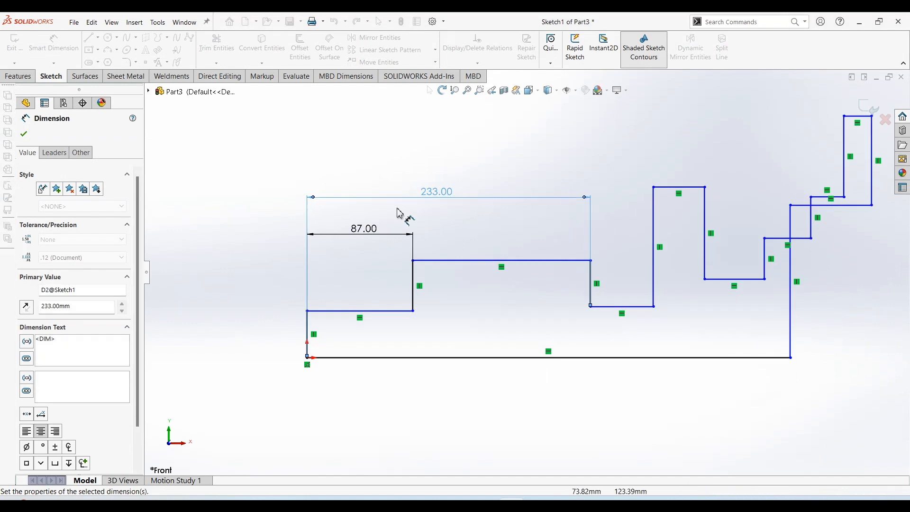
pyautogui.click(769, 248)
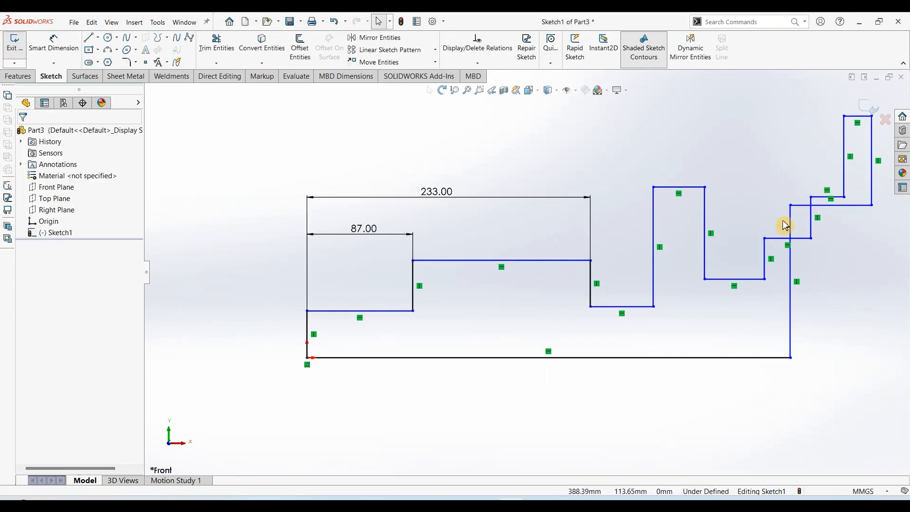
# Step: Stretch the profile's far end to about 506 mm from the origin, and dimension the tall collar's near edge 302 mm from the origin
pyautogui.scroll(1, 790, 247)
pyautogui.moveTo(684, 251)
pyautogui.mouseDown()
pyautogui.moveTo(794, 251)
pyautogui.moveTo(787, 254)
pyautogui.mouseUp()
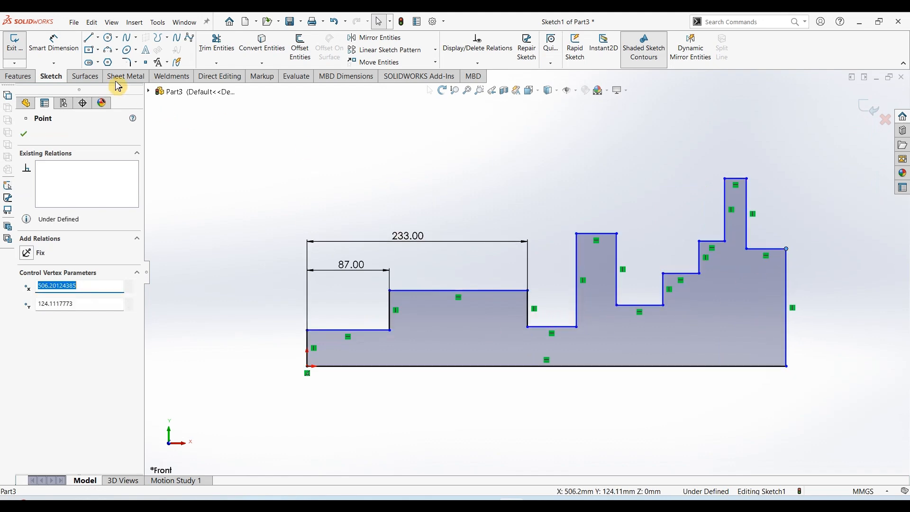
pyautogui.click(52, 50)
pyautogui.click(355, 505)
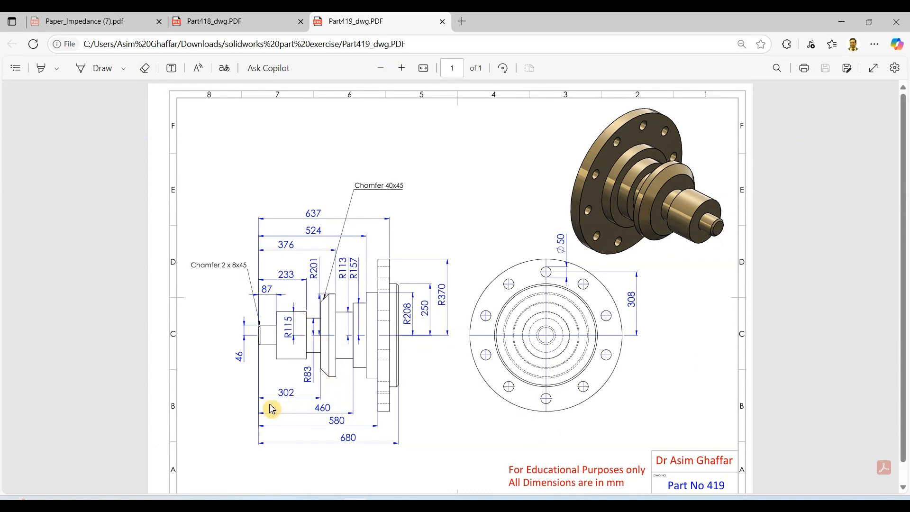
pyautogui.click(842, 23)
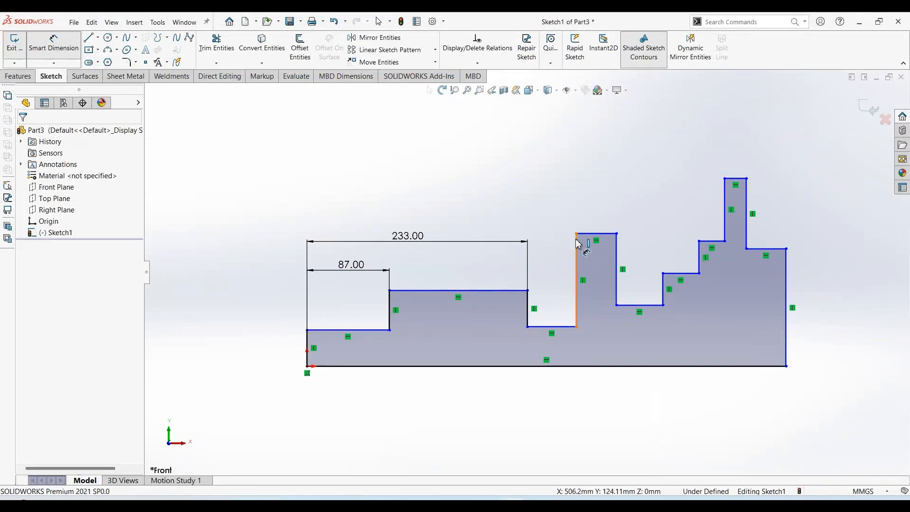
pyautogui.click(576, 234)
pyautogui.click(308, 367)
pyautogui.click(448, 413)
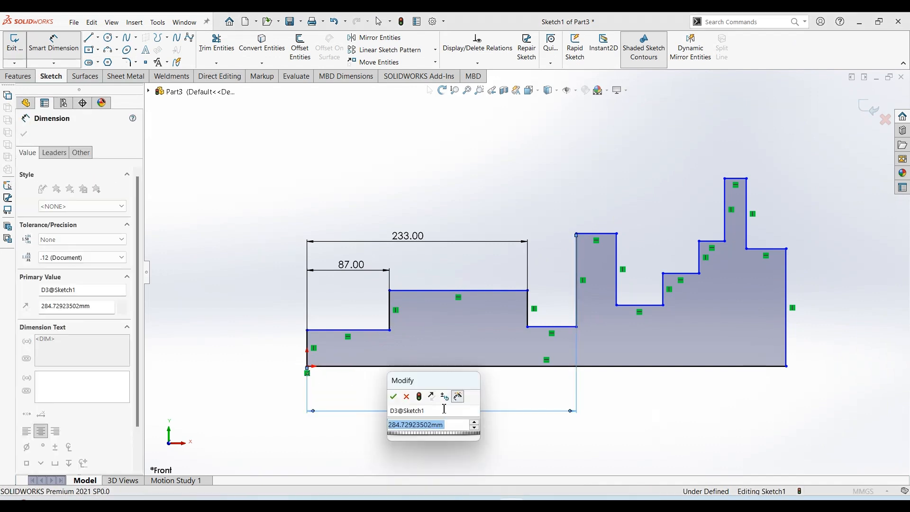
pyautogui.write('302')
pyautogui.press('Return')
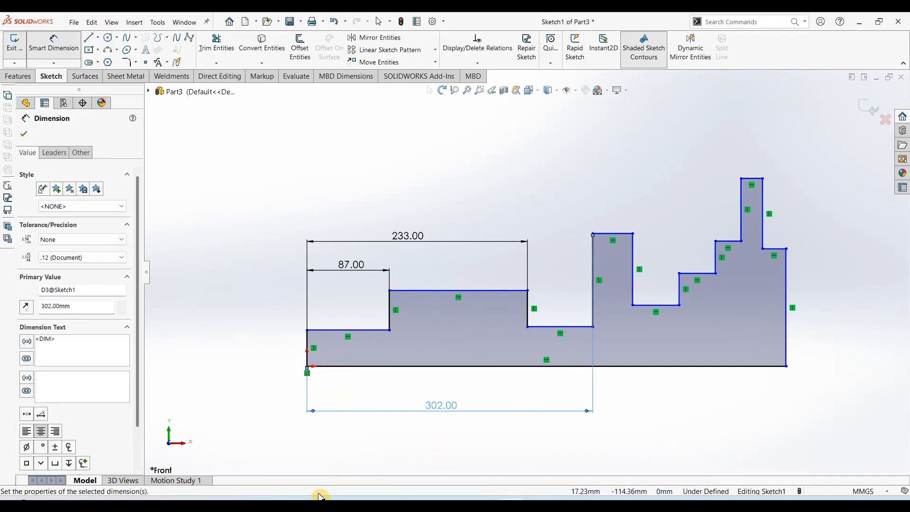
# Step: Dimension the horizontal distance from the origin to the tall collar's far edge as 376 mm, following the reference drawing
pyautogui.hotkey('alt', 'Tab')
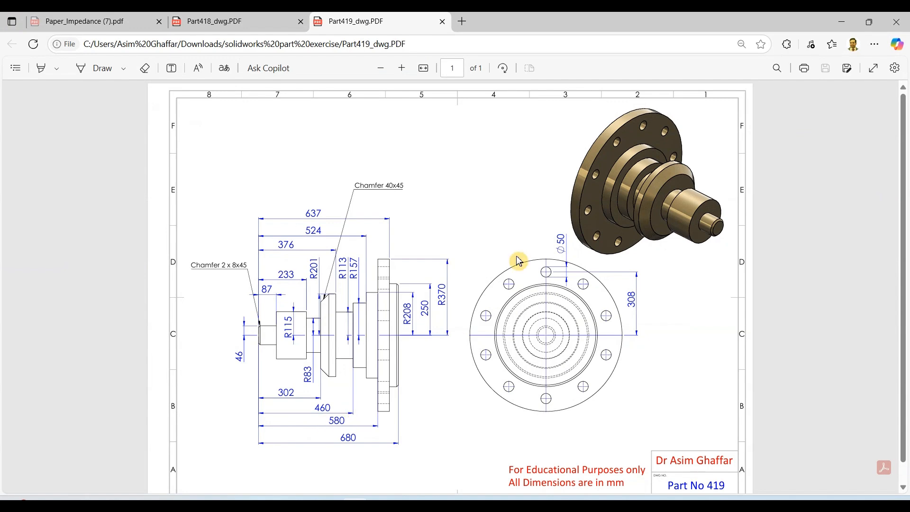
pyautogui.click(842, 22)
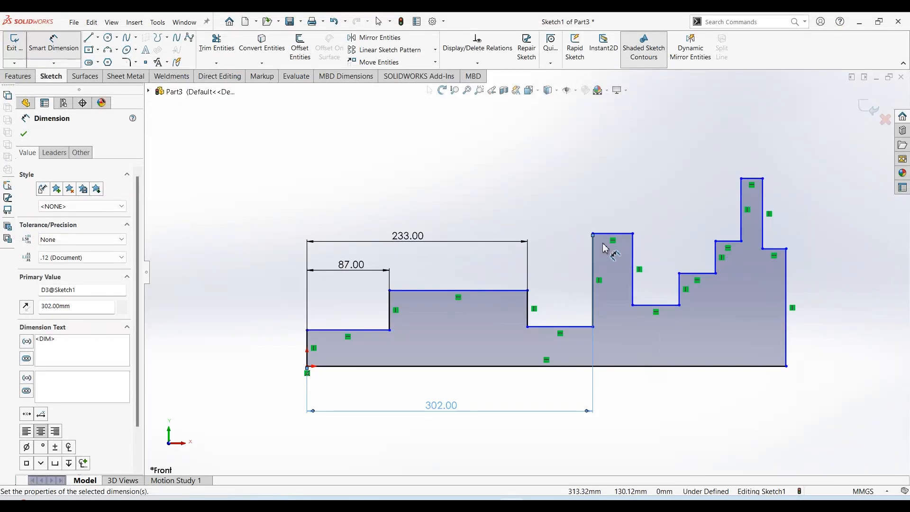
pyautogui.click(633, 234)
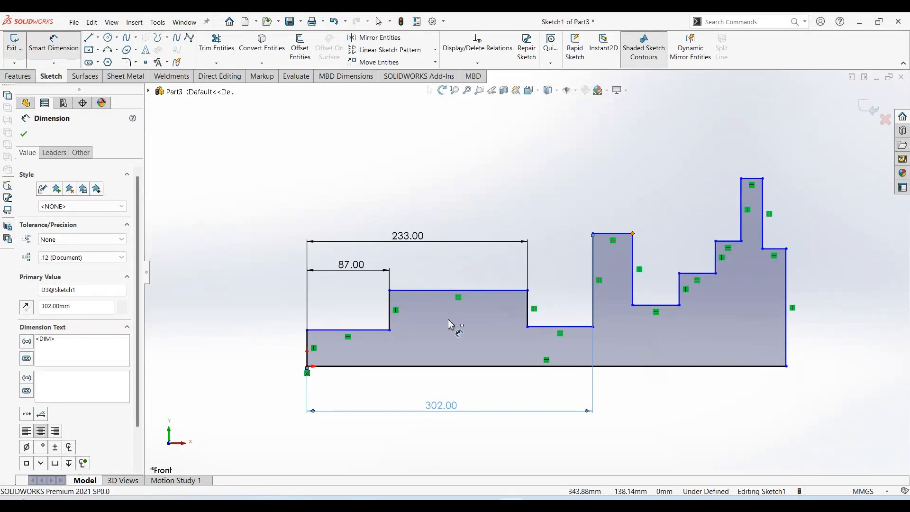
pyautogui.click(308, 367)
pyautogui.click(456, 211)
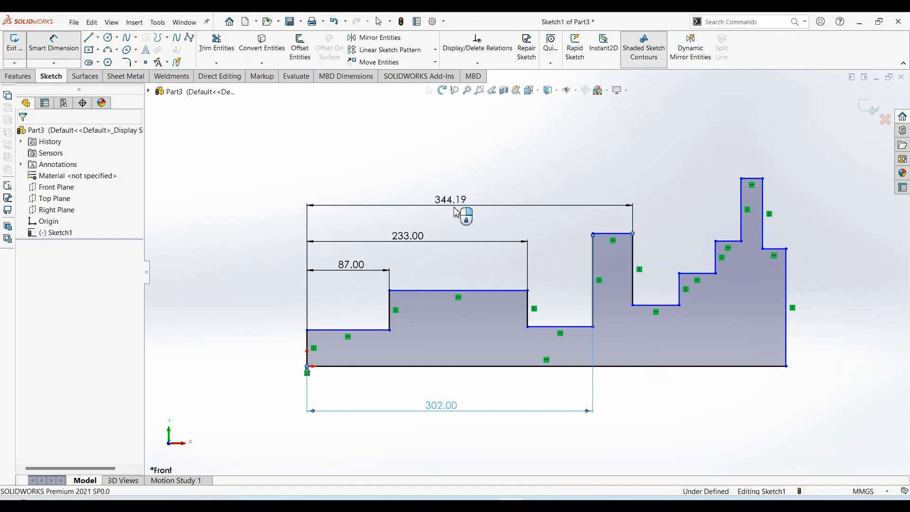
pyautogui.write('7')
pyautogui.press('BackSpace')
pyautogui.write('376')
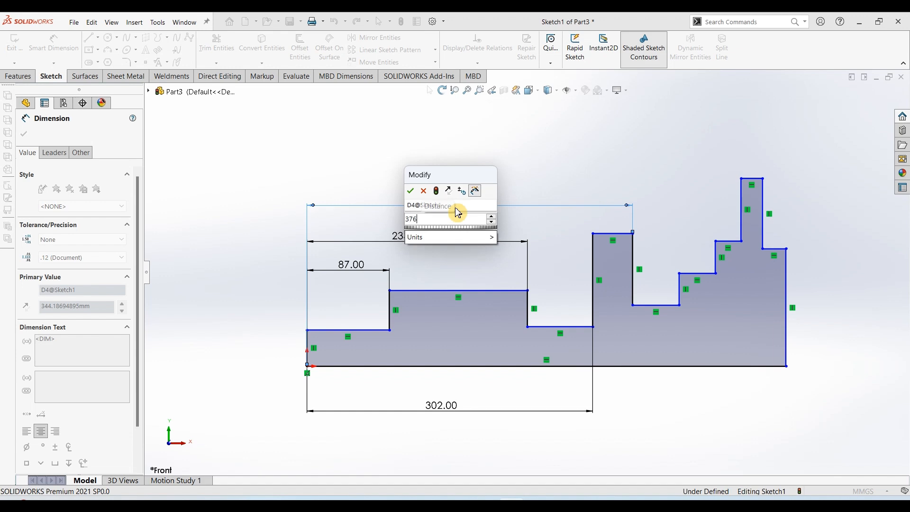
pyautogui.press('Return')
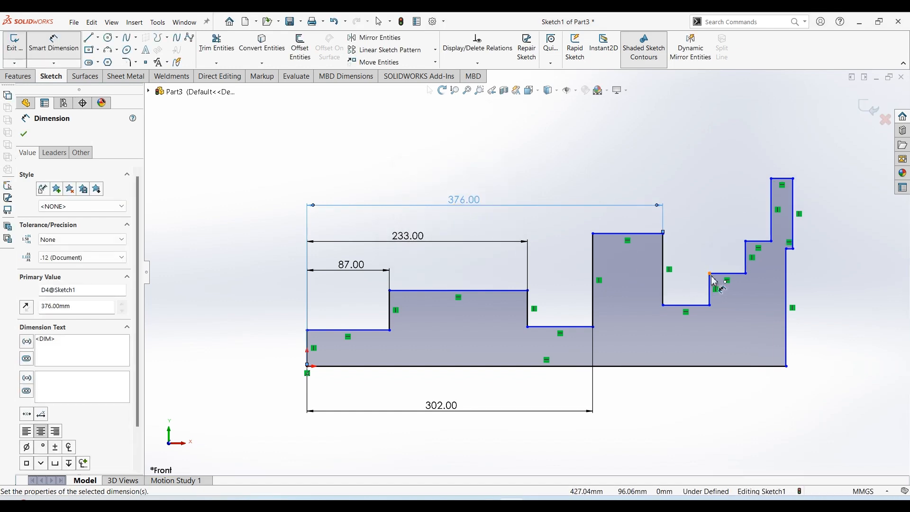
# Step: Dimension the horizontal distance from the origin to the near edge of the first ascending step as 460 mm
pyautogui.click(710, 275)
pyautogui.click(307, 366)
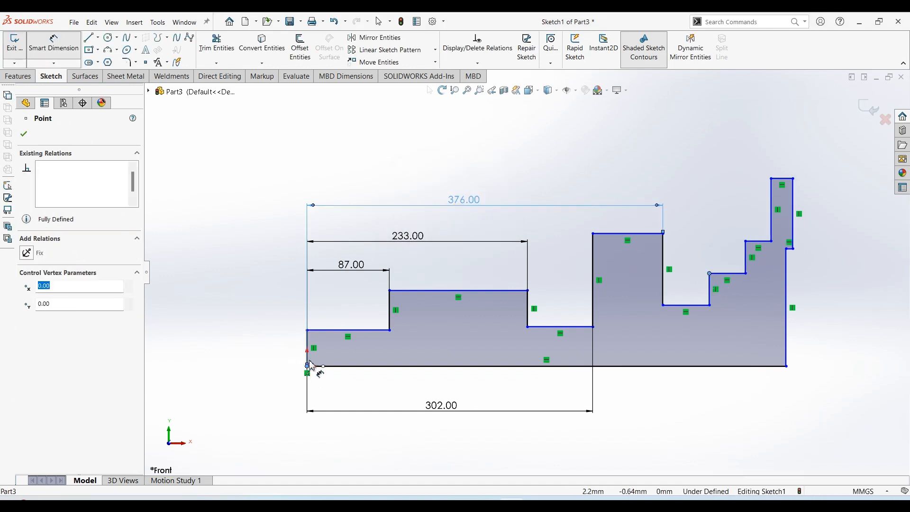
pyautogui.click(459, 165)
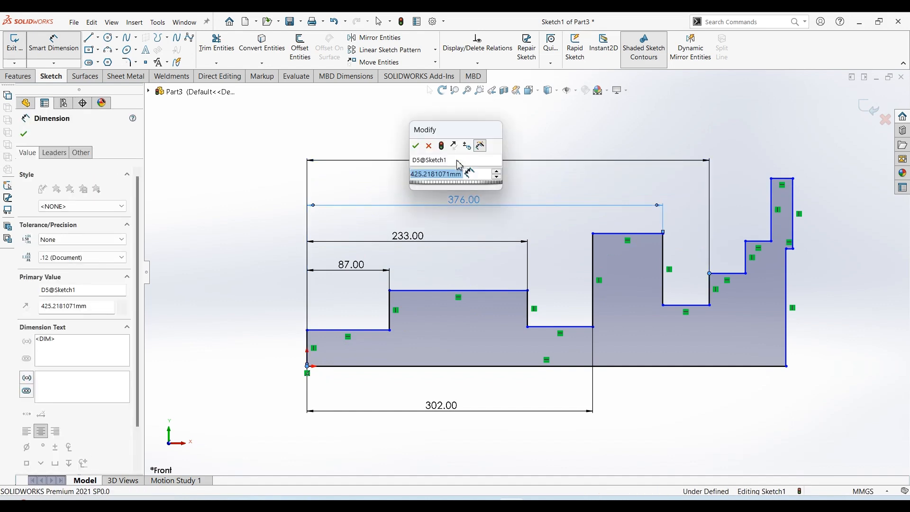
pyautogui.write('460')
pyautogui.press('Return')
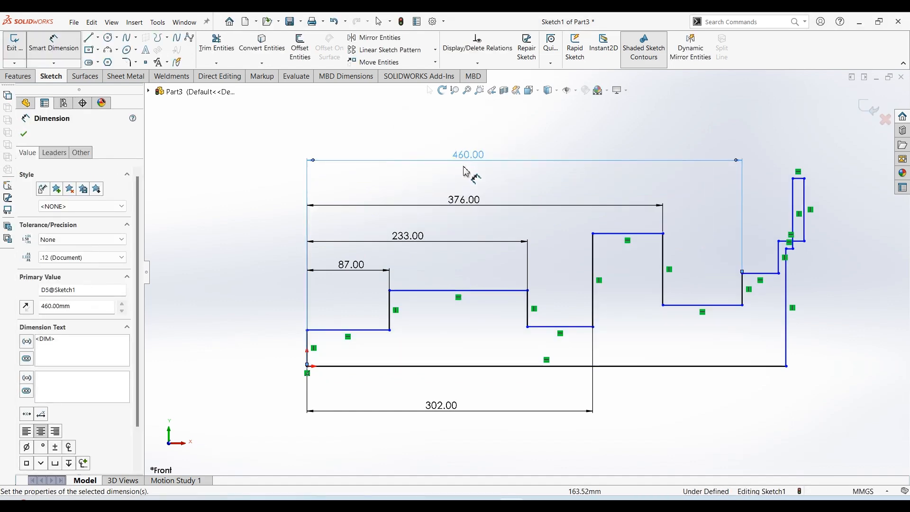
# Step: Untangle the profile's end by stretching the end boss outward and moving the tall flange's far edge to about 557 mm from the origin
pyautogui.press('Escape')
pyautogui.moveTo(787, 249); pyautogui.dragTo(852, 253)
pyautogui.moveTo(798, 261)
pyautogui.mouseDown()
pyautogui.moveTo(841, 257)
pyautogui.moveTo(836, 248)
pyautogui.mouseUp()
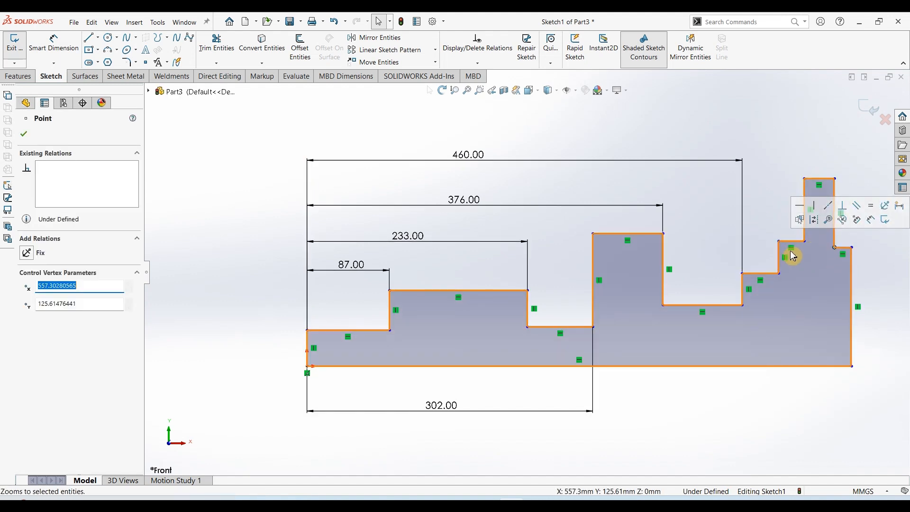
pyautogui.press('f')
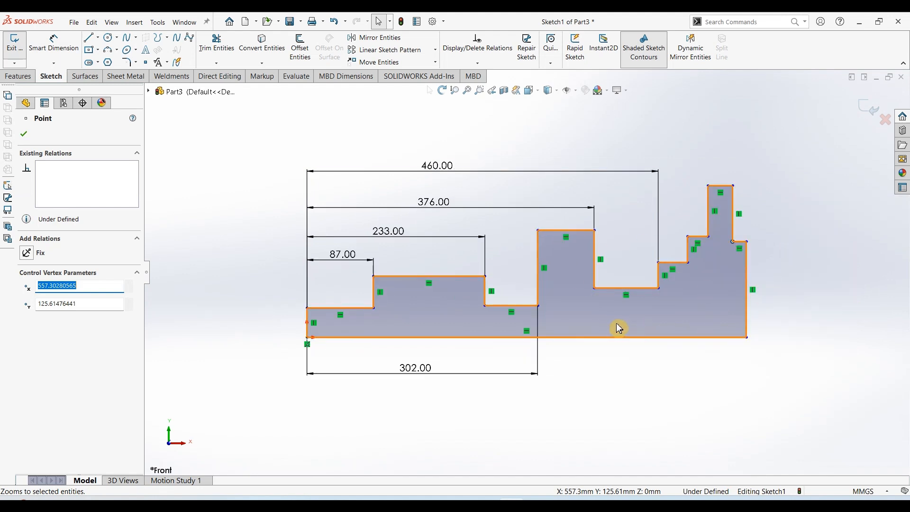
pyautogui.press('Escape')
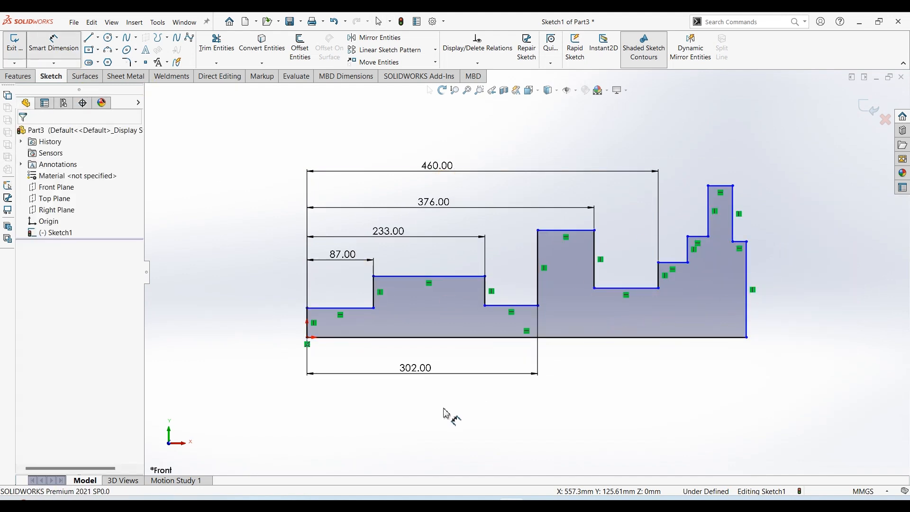
# Step: Dimension the horizontal distance from the origin to the second ascending step's near edge as 524 mm, following the reference drawing
pyautogui.hotkey('alt', 'Tab')
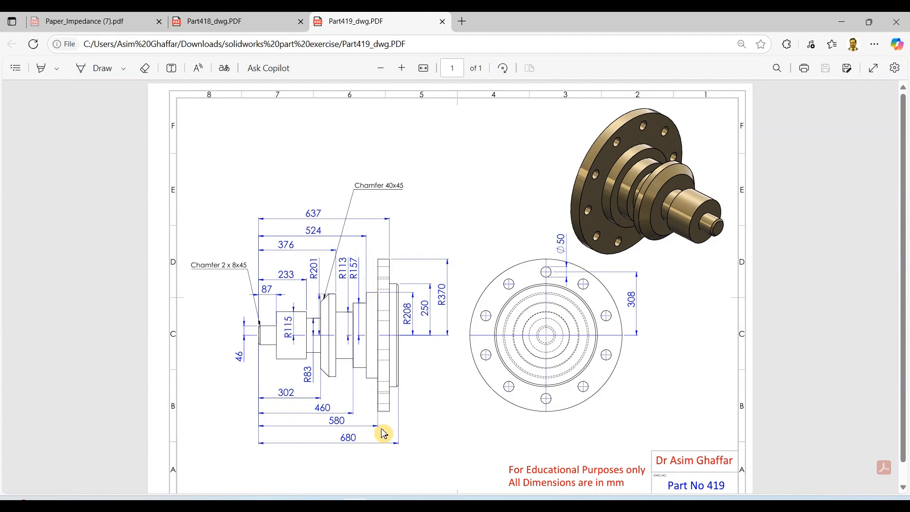
pyautogui.click(844, 24)
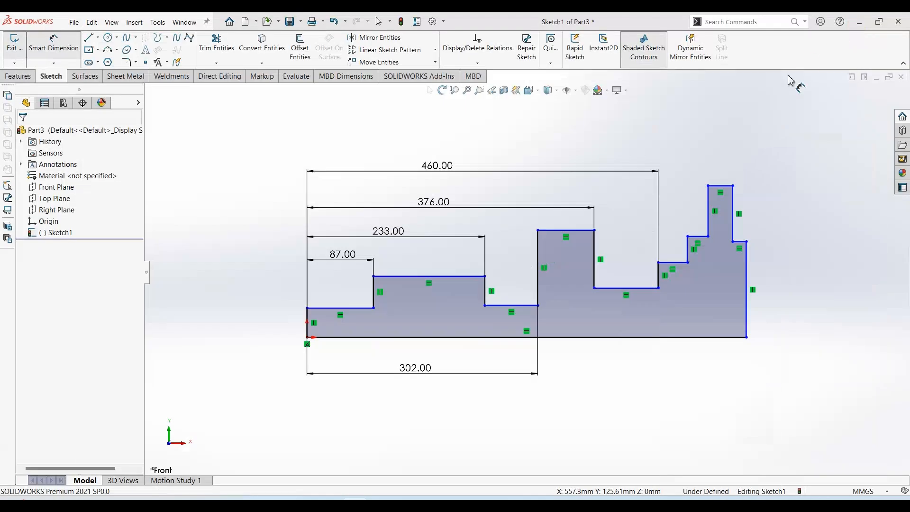
pyautogui.click(688, 236)
pyautogui.click(307, 337)
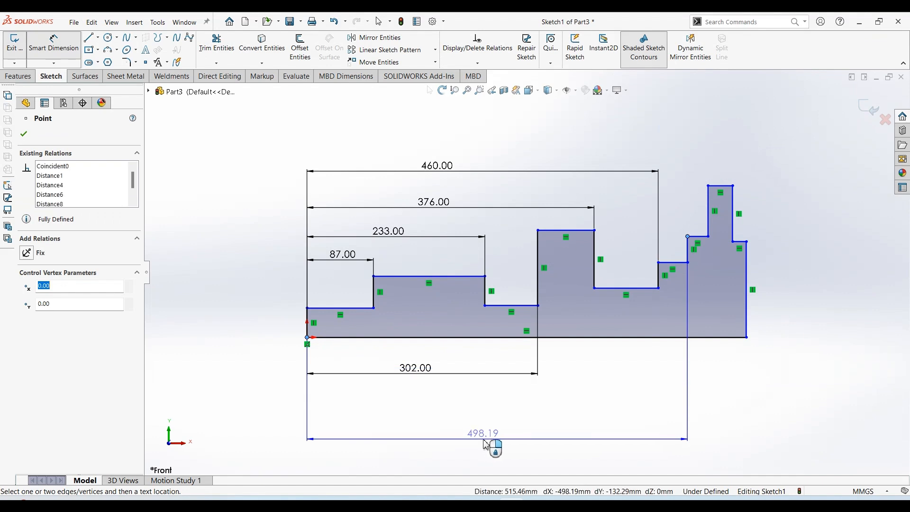
pyautogui.click(504, 442)
pyautogui.write('524')
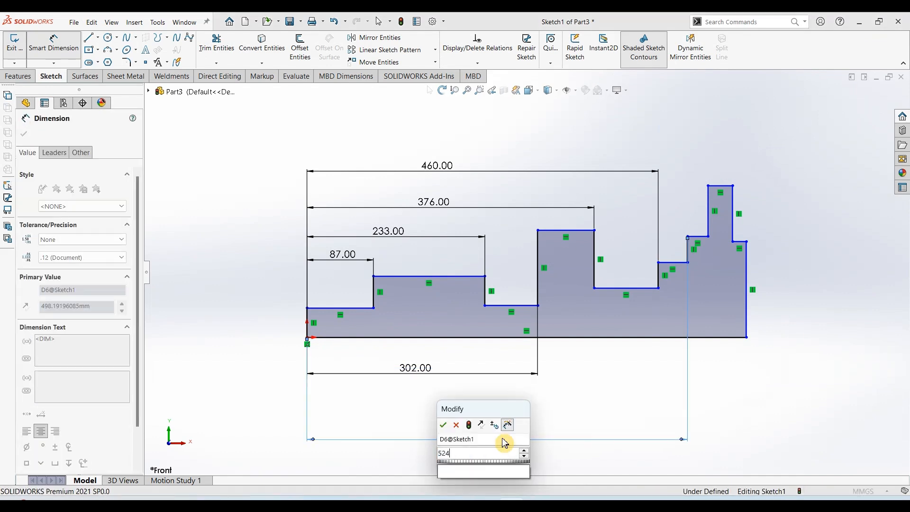
pyautogui.press('Return')
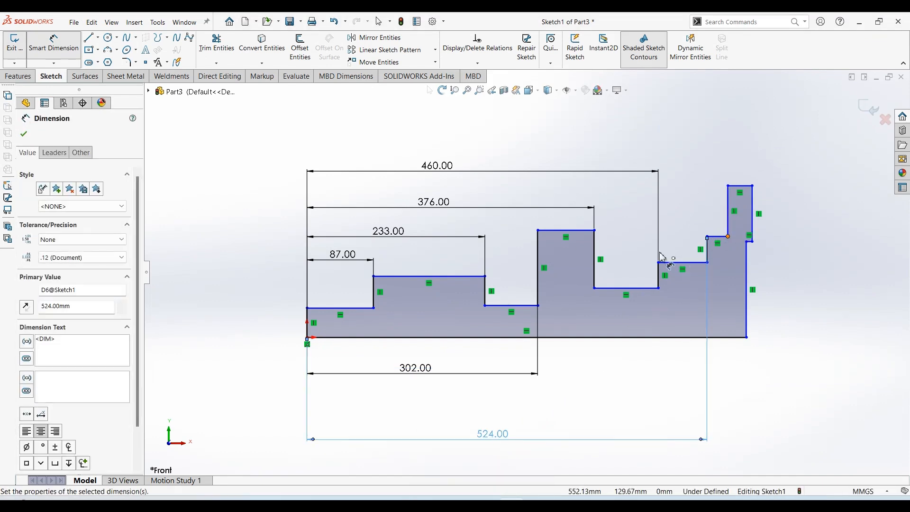
# Step: Dimension the horizontal distance from the origin to the tall flange's near edge as 580 mm
pyautogui.click(707, 237)
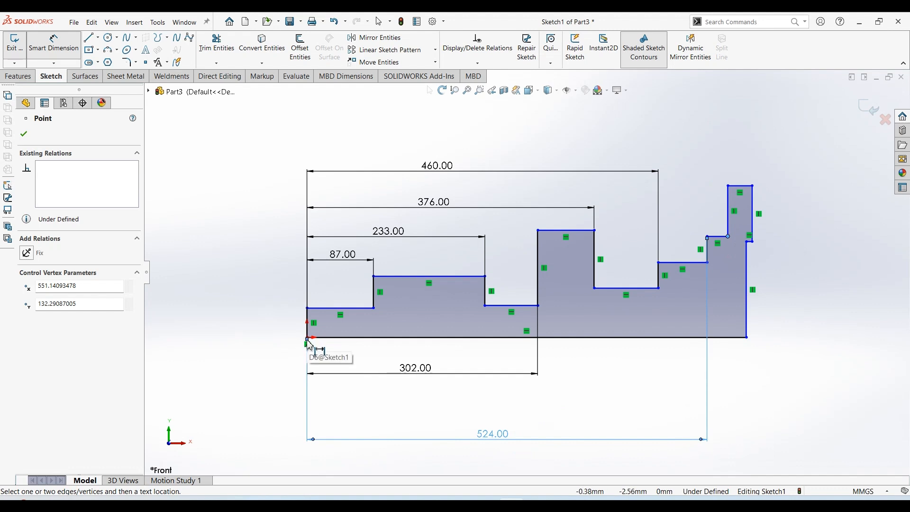
pyautogui.click(307, 338)
pyautogui.click(551, 466)
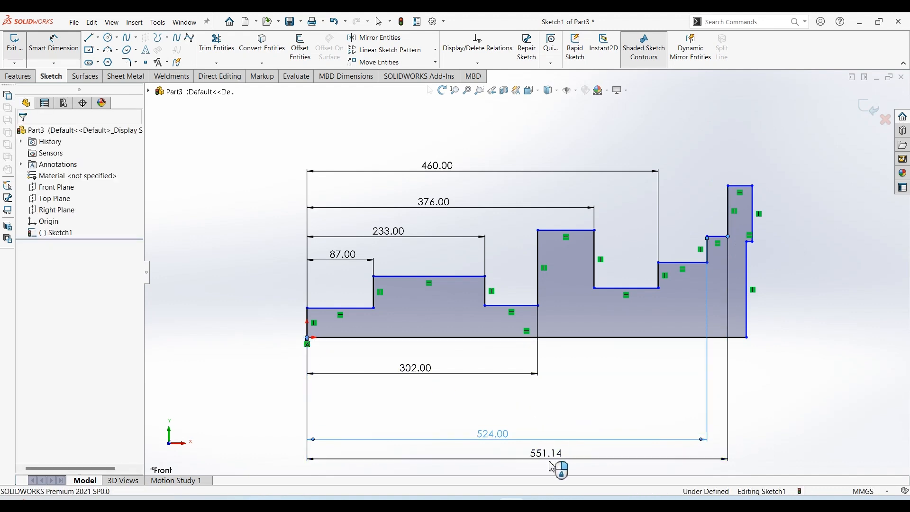
pyautogui.click(549, 466)
pyautogui.write('550')
pyautogui.press('Return')
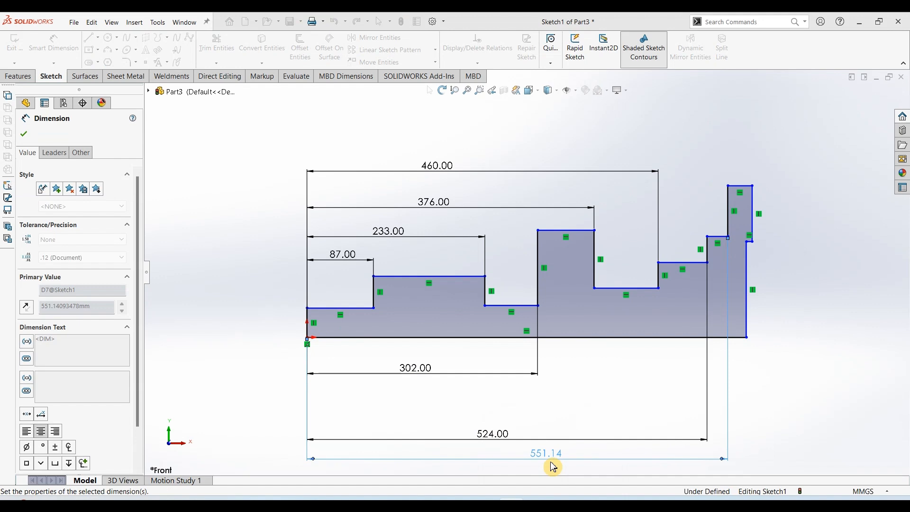
# Step: Stretch the end boss to about 681 mm from the origin, and dimension the tall flange's far edge 637 mm from the origin
pyautogui.click(757, 188)
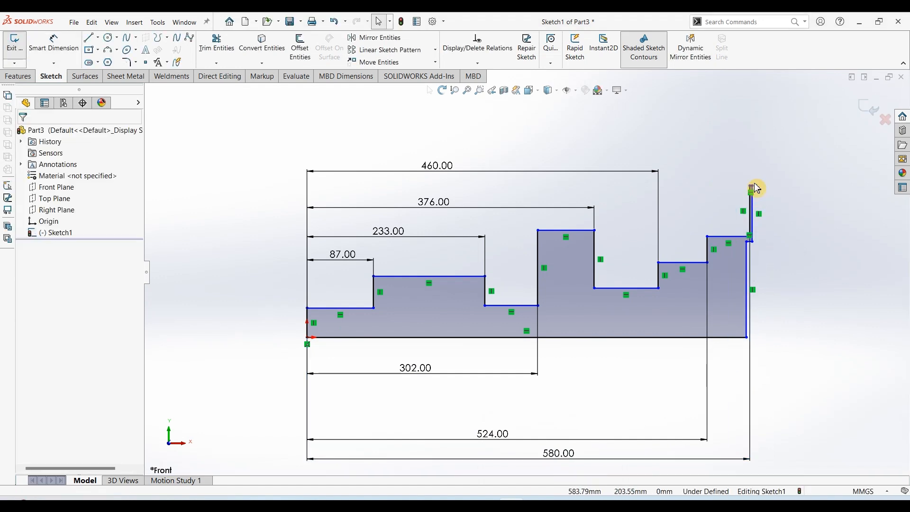
pyautogui.moveTo(757, 190)
pyautogui.mouseDown()
pyautogui.moveTo(794, 197)
pyautogui.moveTo(780, 233)
pyautogui.moveTo(787, 247)
pyautogui.moveTo(828, 242)
pyautogui.mouseUp()
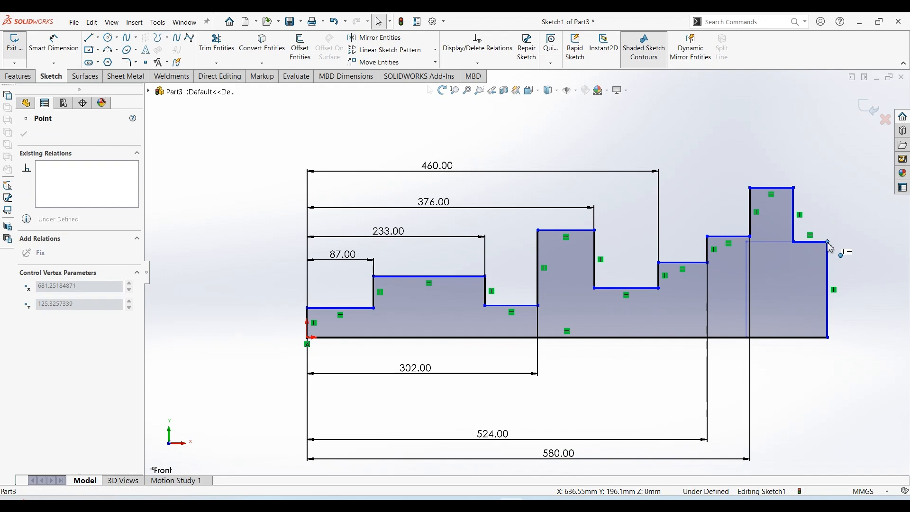
pyautogui.click(66, 46)
pyautogui.hotkey('alt', 'Tab')
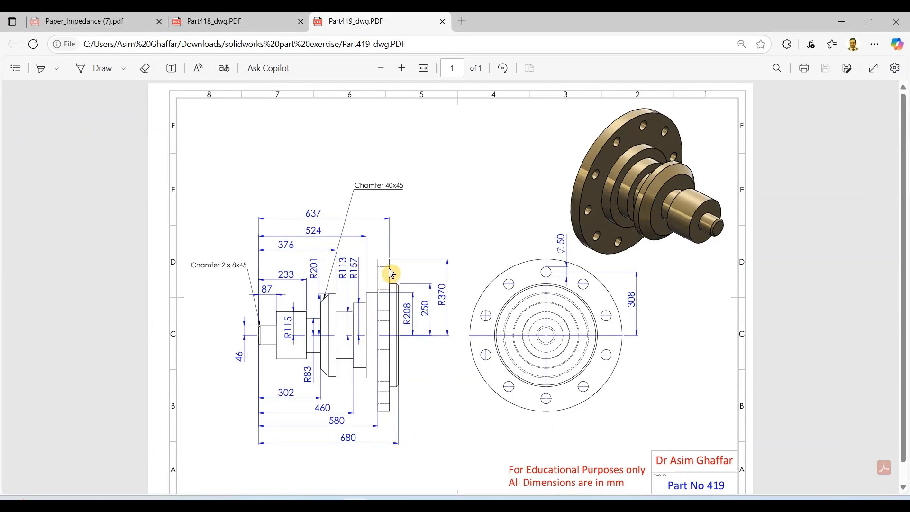
pyautogui.click(846, 25)
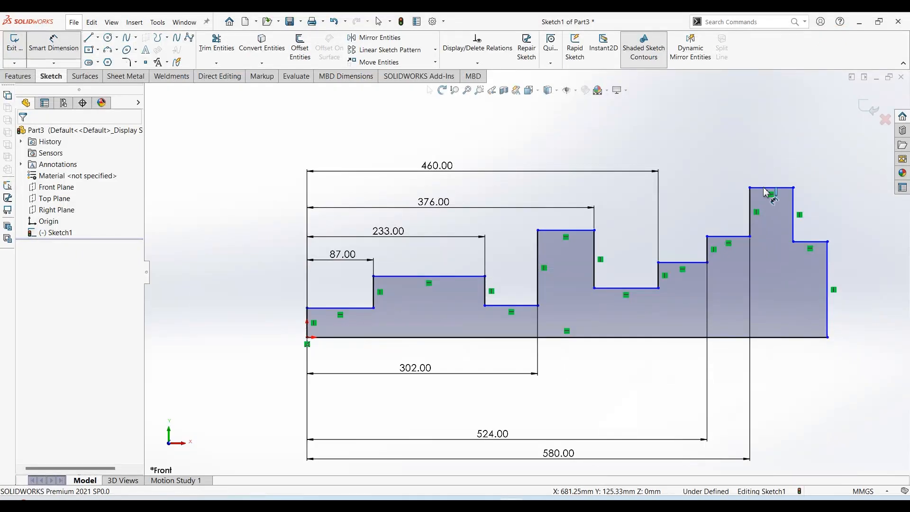
pyautogui.click(793, 242)
pyautogui.click(308, 344)
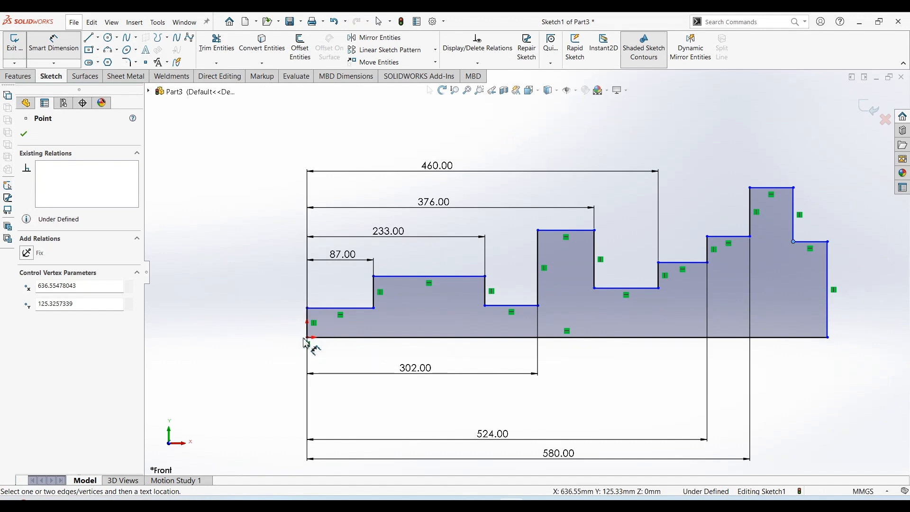
pyautogui.click(537, 139)
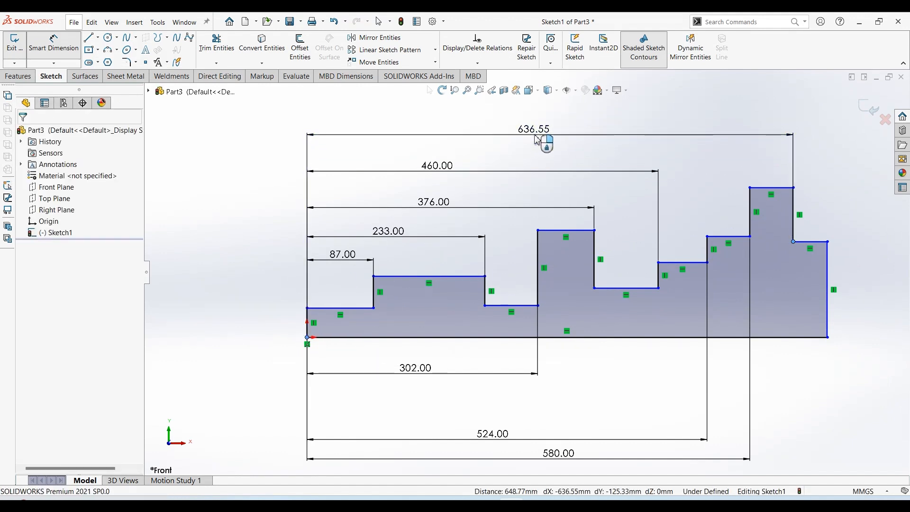
pyautogui.write('637')
pyautogui.press('Return')
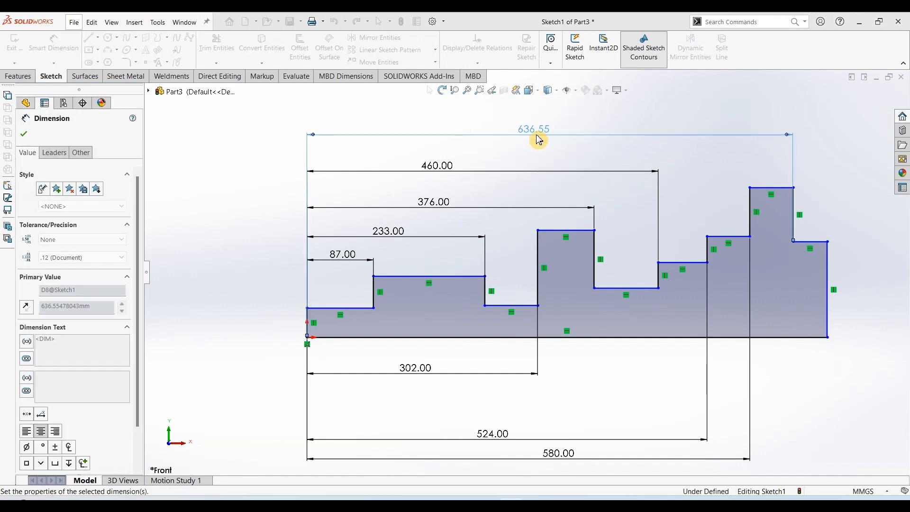
# Step: Dimension the profile's overall length from the origin to the end boss's outer edge as 680 mm
pyautogui.click(827, 261)
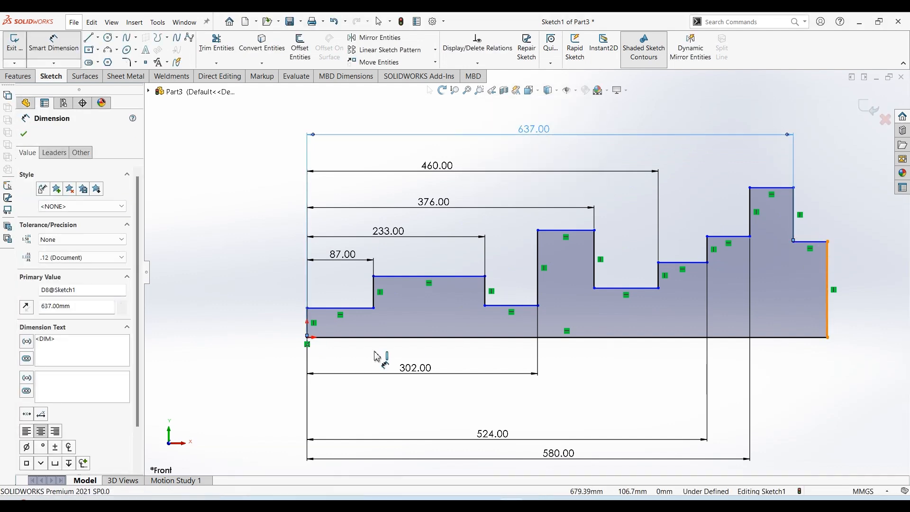
pyautogui.click(307, 338)
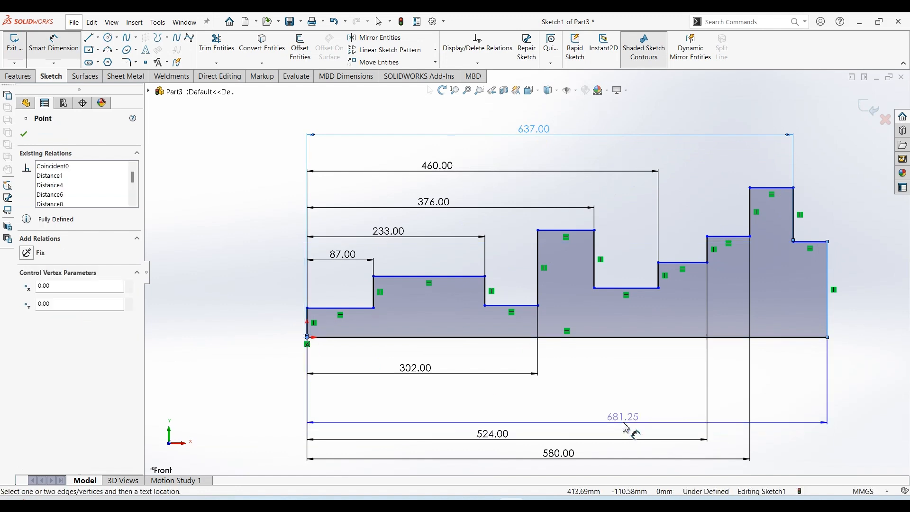
pyautogui.click(628, 420)
pyautogui.write('680')
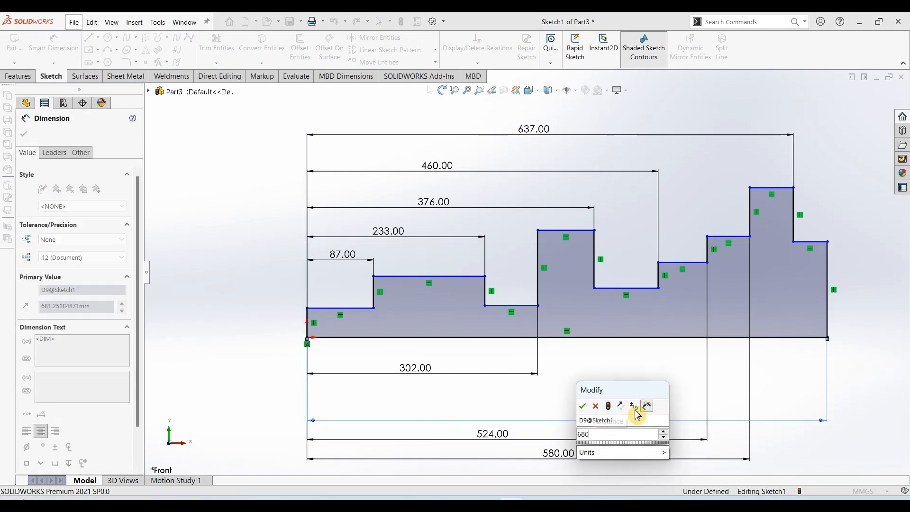
pyautogui.press('Return')
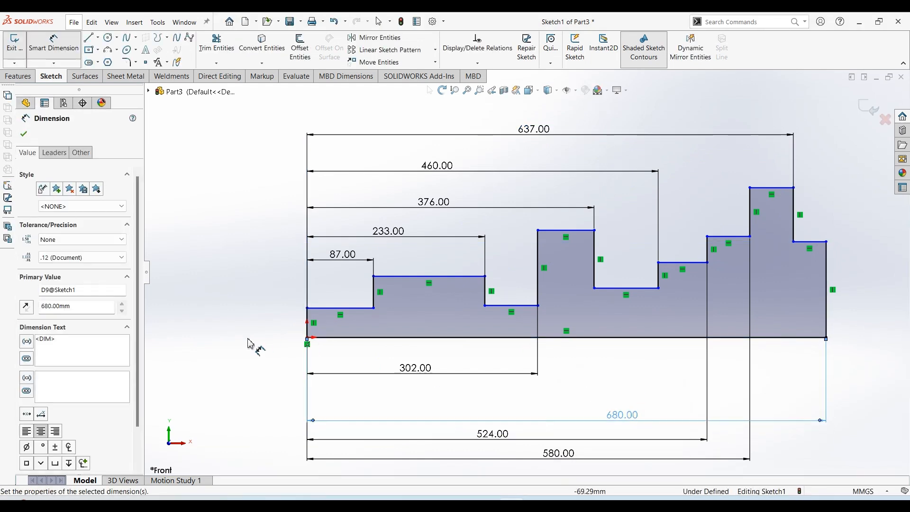
# Step: Check the reference drawing and dimension the height of the first step above the baseline as 46 mm
pyautogui.click(357, 499)
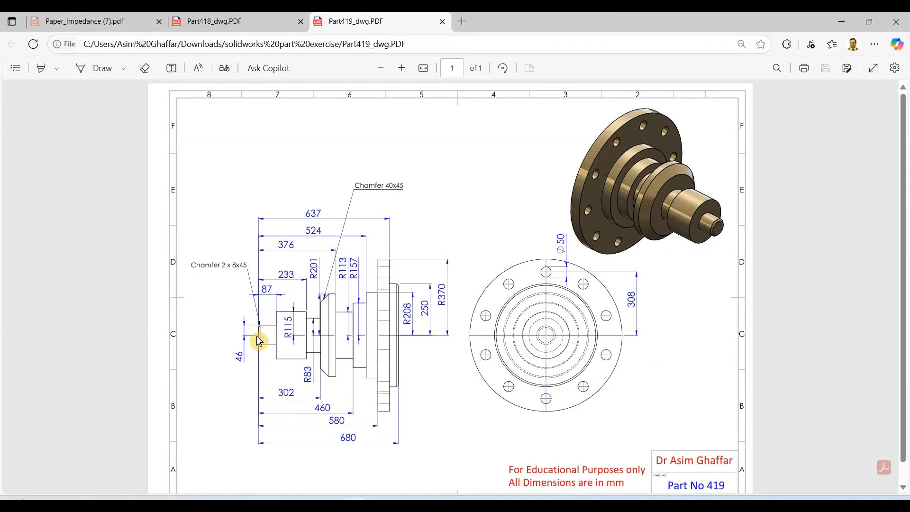
pyautogui.click(845, 26)
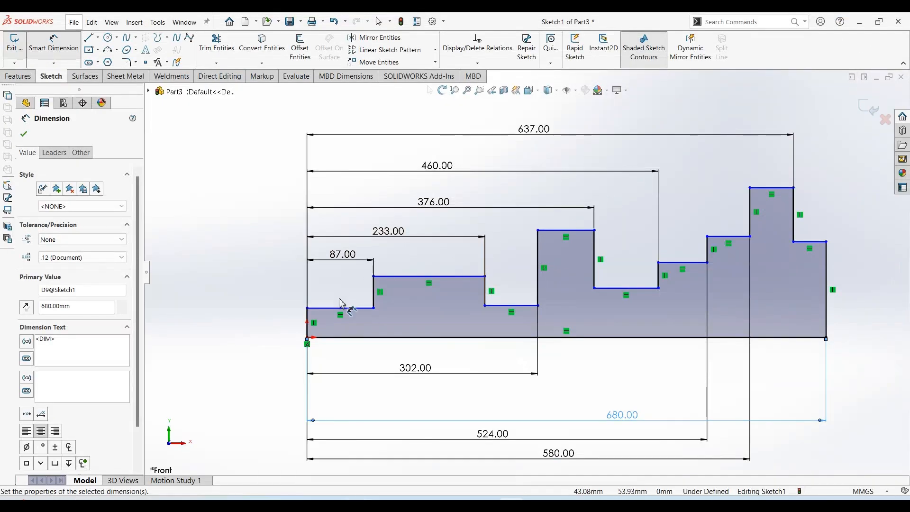
pyautogui.click(327, 308)
pyautogui.click(326, 338)
pyautogui.click(285, 326)
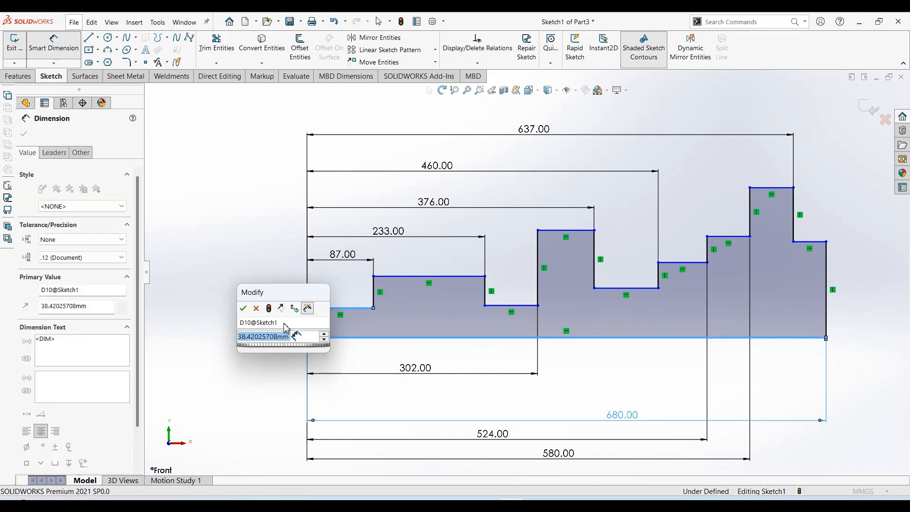
pyautogui.write('46')
pyautogui.press('Return')
# Step: Dimension the height of the second step, between 87 and 233 mm, above the baseline as 115 mm
pyautogui.click(437, 277)
pyautogui.click(415, 337)
pyautogui.click(242, 315)
pyautogui.write('110')
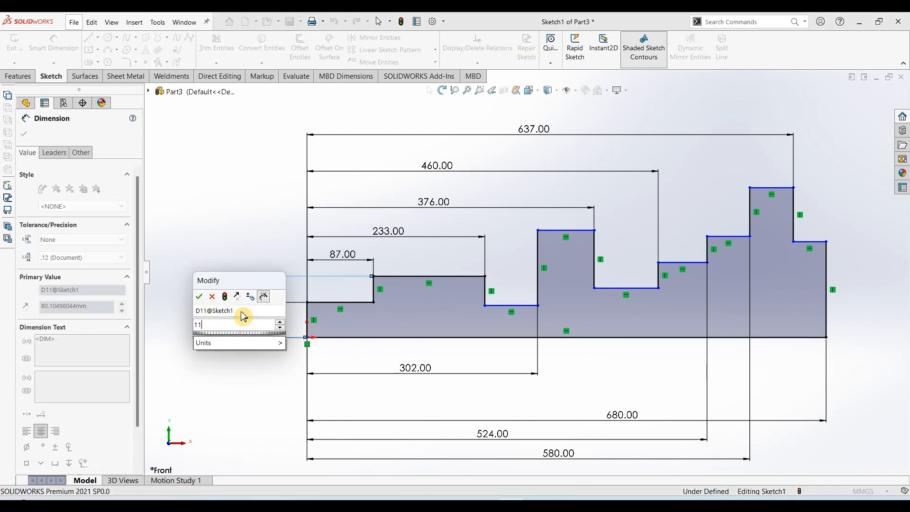
pyautogui.press('Return')
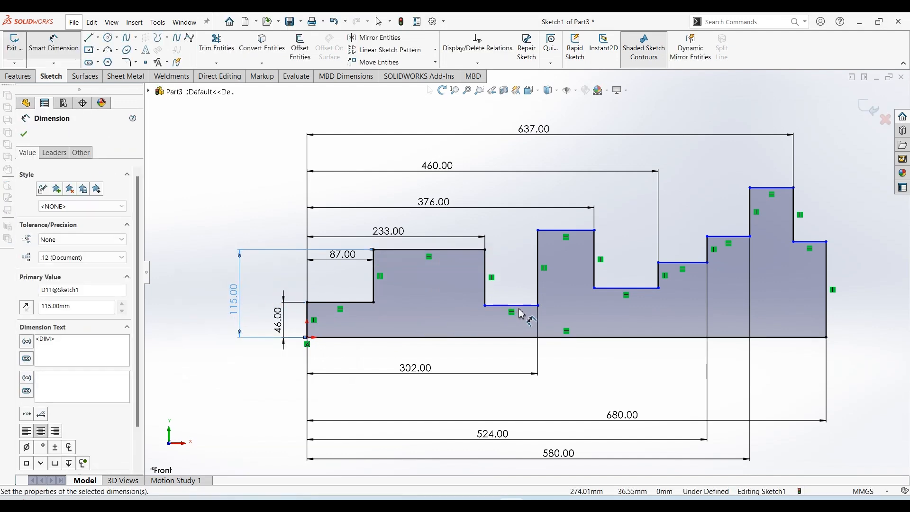
# Step: Dimension the height of the narrow neck between 233 and 302 mm above the baseline as 83 mm
pyautogui.click(522, 308)
pyautogui.click(504, 337)
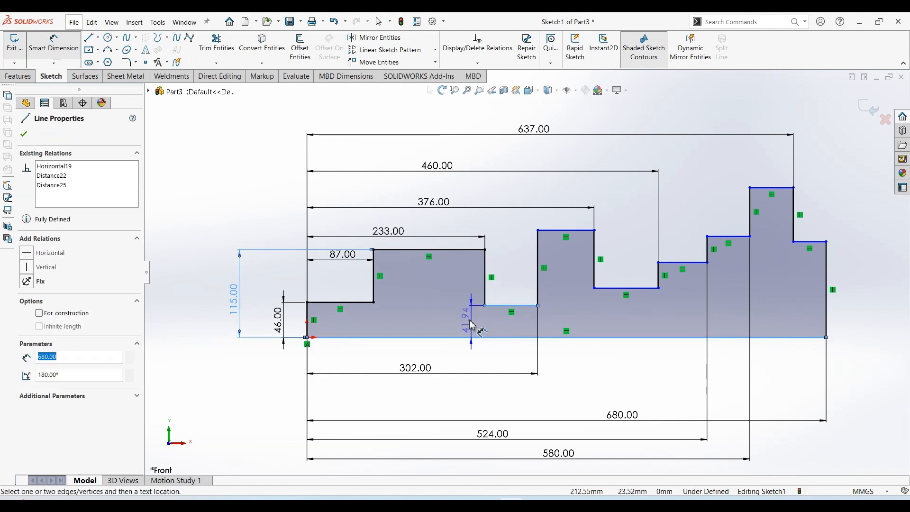
pyautogui.click(469, 324)
pyautogui.write('46')
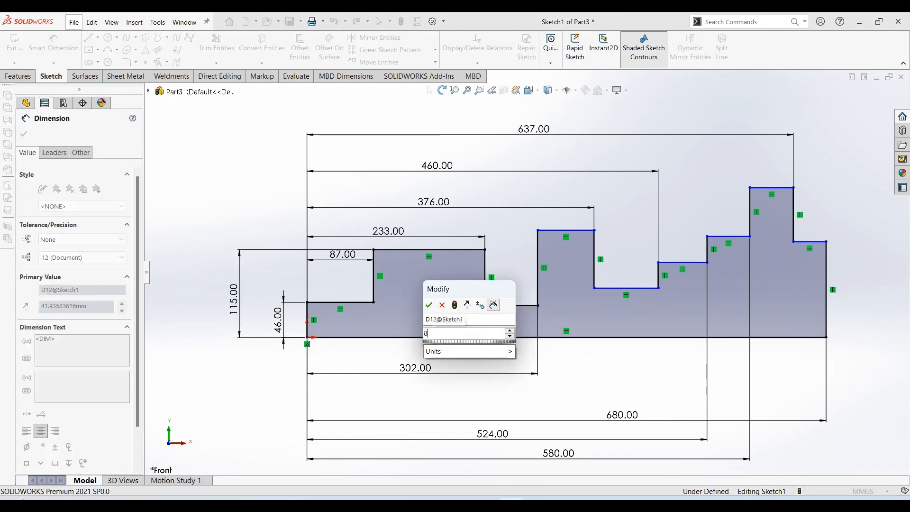
pyautogui.press('Return')
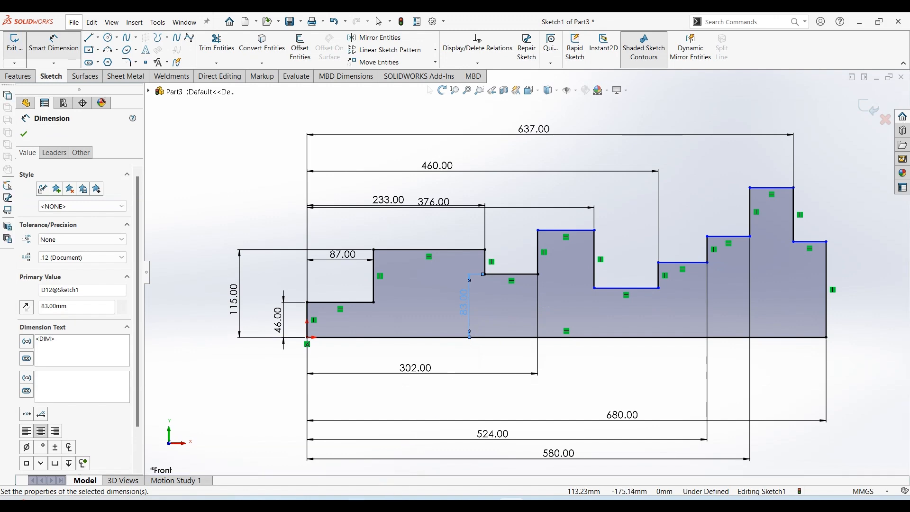
# Step: Consult the reference drawing and dimension the height of the collar between 302 and 376 mm above the baseline as 208 mm
pyautogui.click(355, 504)
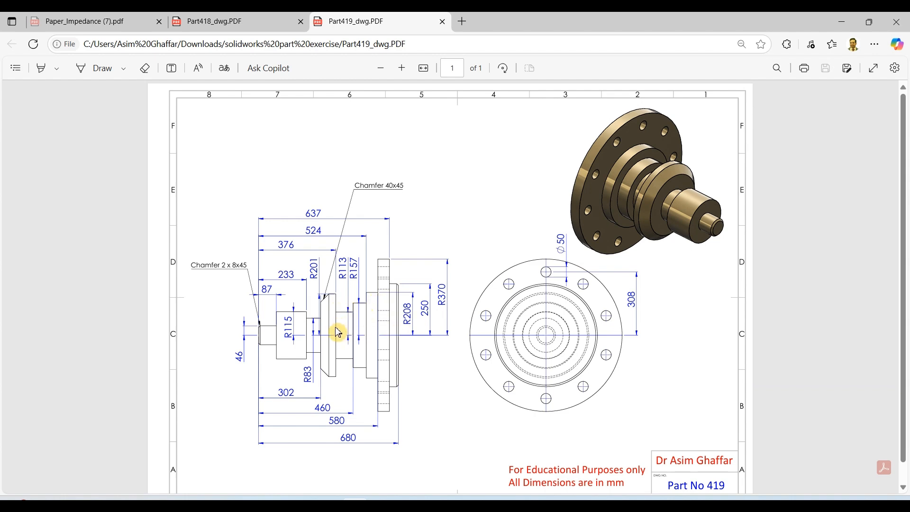
pyautogui.click(843, 22)
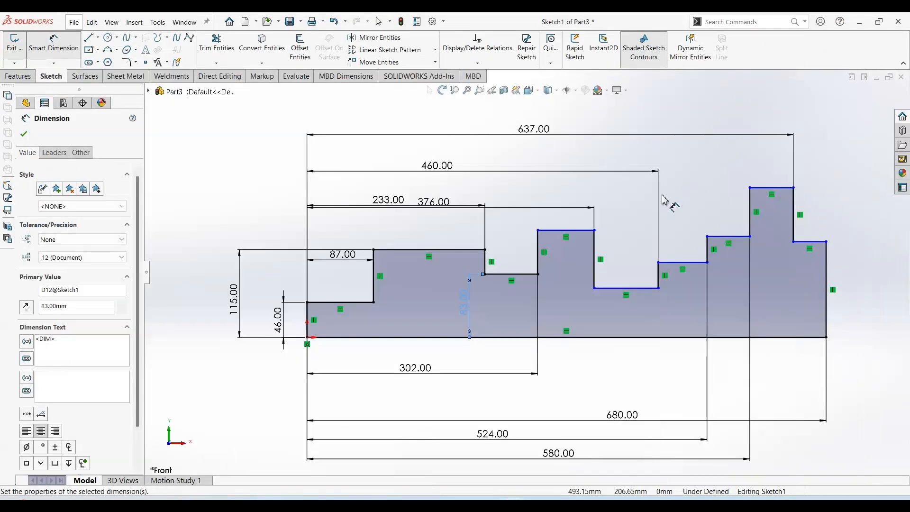
pyautogui.click(566, 337)
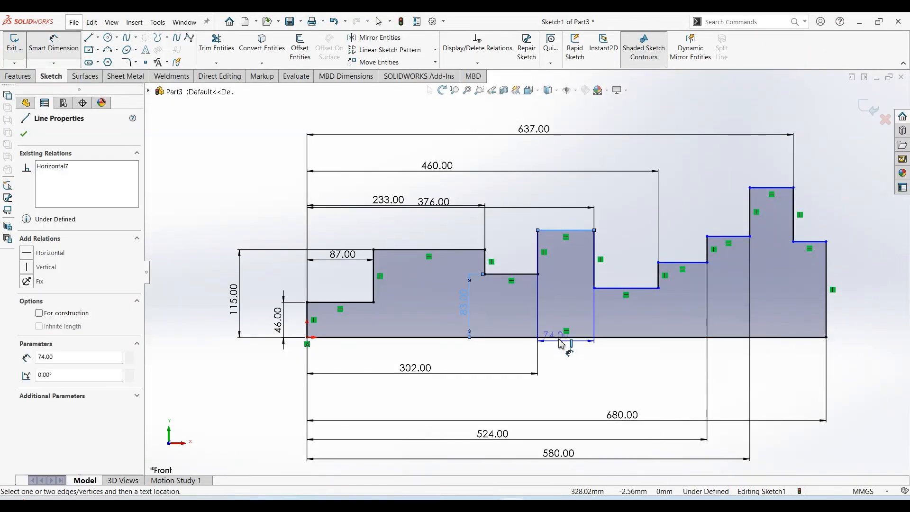
pyautogui.click(569, 230)
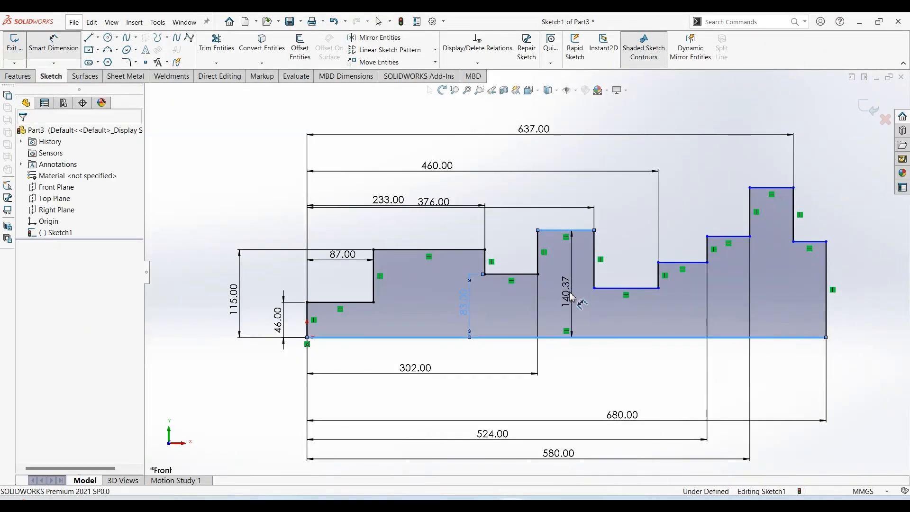
pyautogui.click(571, 297)
pyautogui.press('Return')
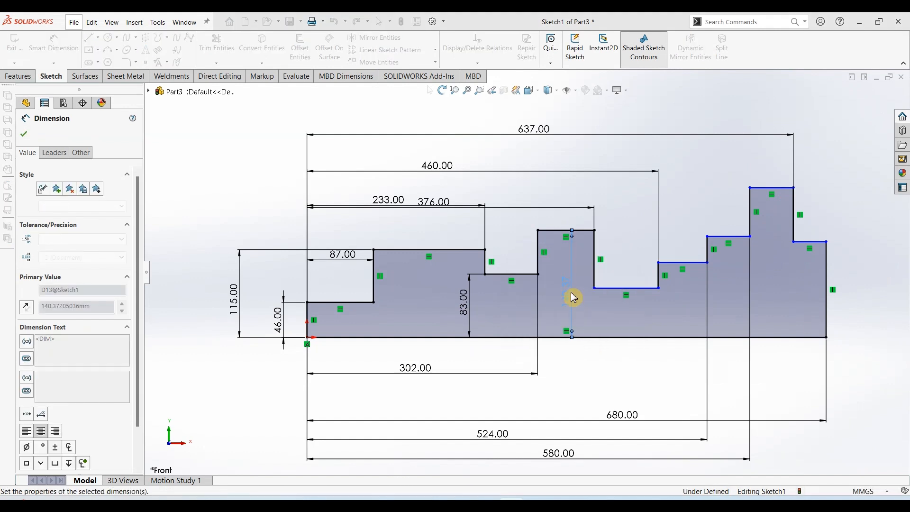
# Step: Dimension the height of the neck after the collar above the baseline as 113 mm, following the reference drawing
pyautogui.click(614, 290)
pyautogui.click(617, 337)
pyautogui.click(622, 312)
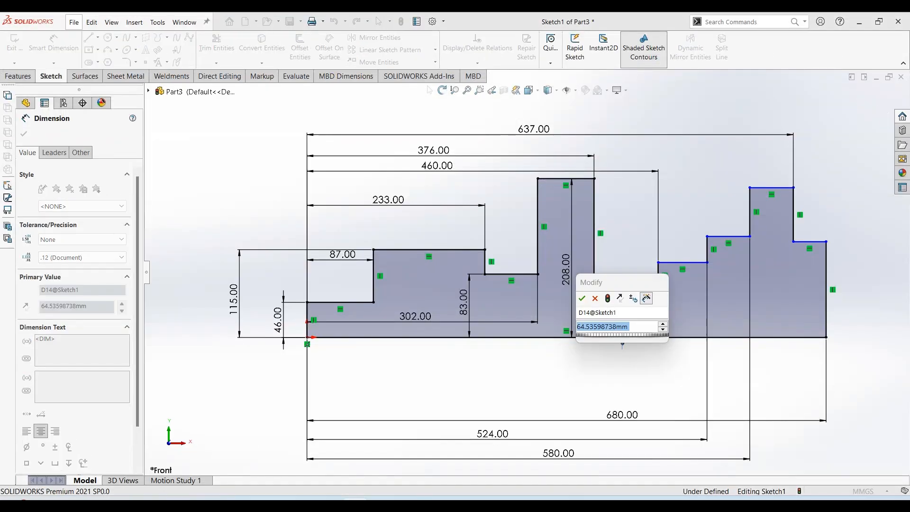
pyautogui.hotkey('alt', 'Tab')
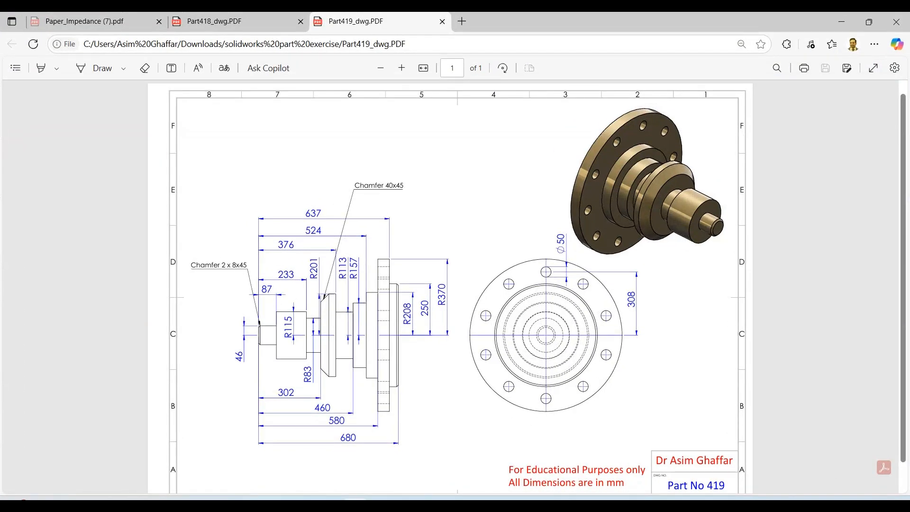
pyautogui.hotkey('alt', 'Tab')
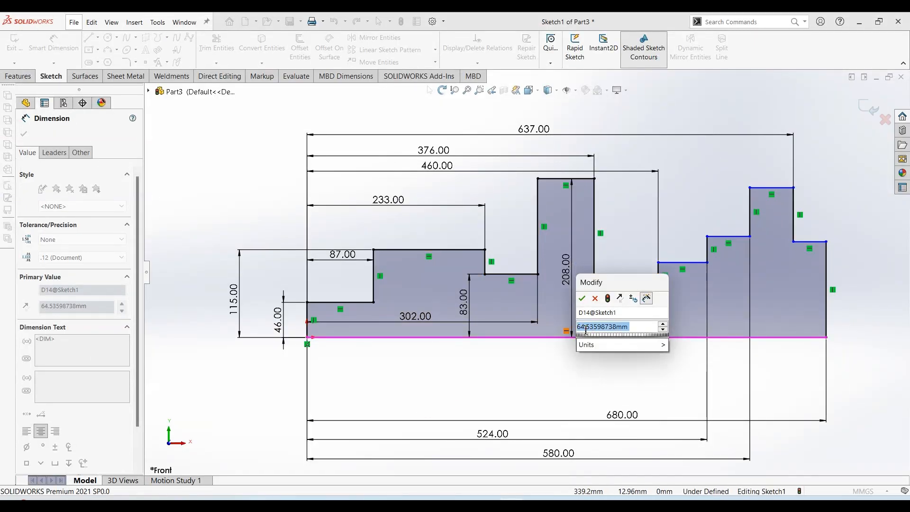
pyautogui.write('113')
pyautogui.press('Return')
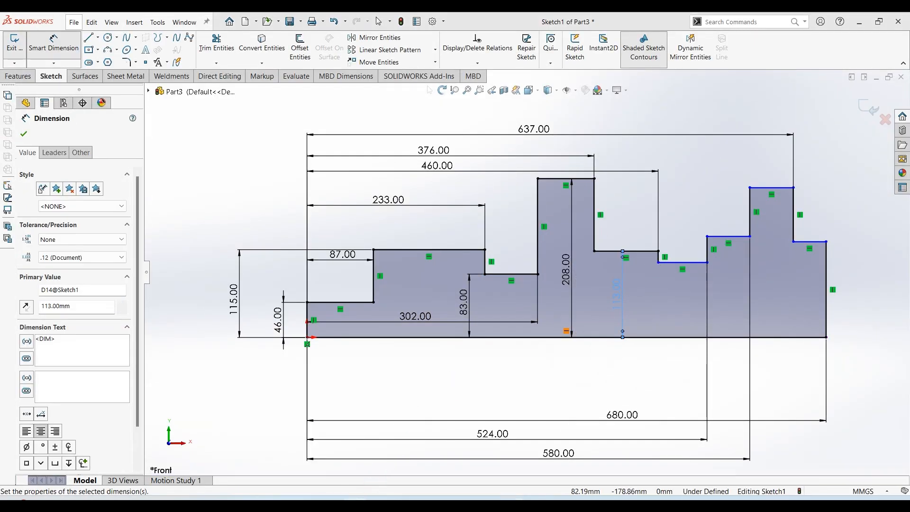
# Step: Recheck the reference drawing and dimension the height of the first ascending step, between 460 and 524 mm, as 157 mm
pyautogui.hotkey('alt', 'Tab')
pyautogui.hotkey('alt', 'Tab')
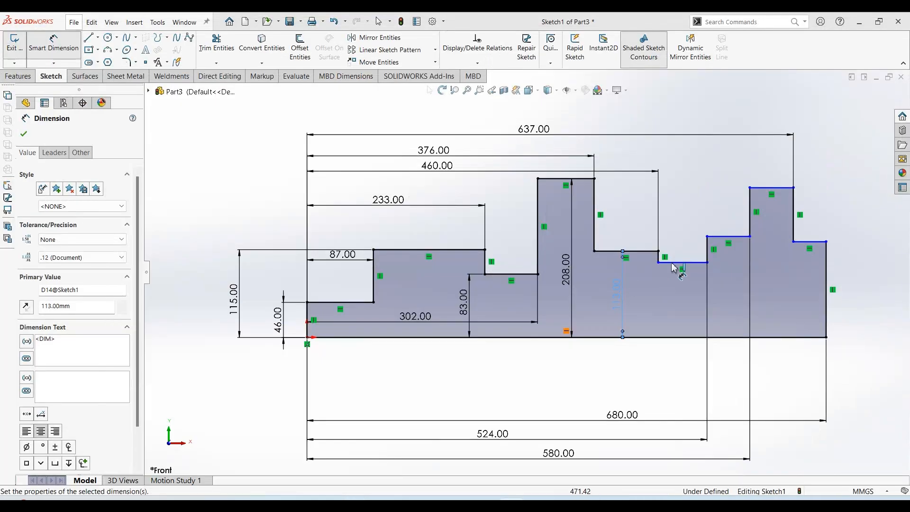
pyautogui.click(686, 264)
pyautogui.click(680, 338)
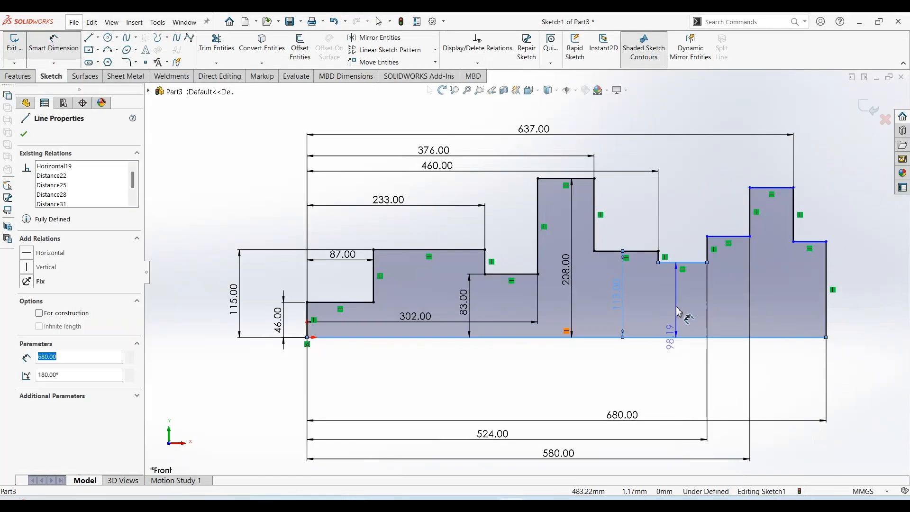
pyautogui.click(677, 310)
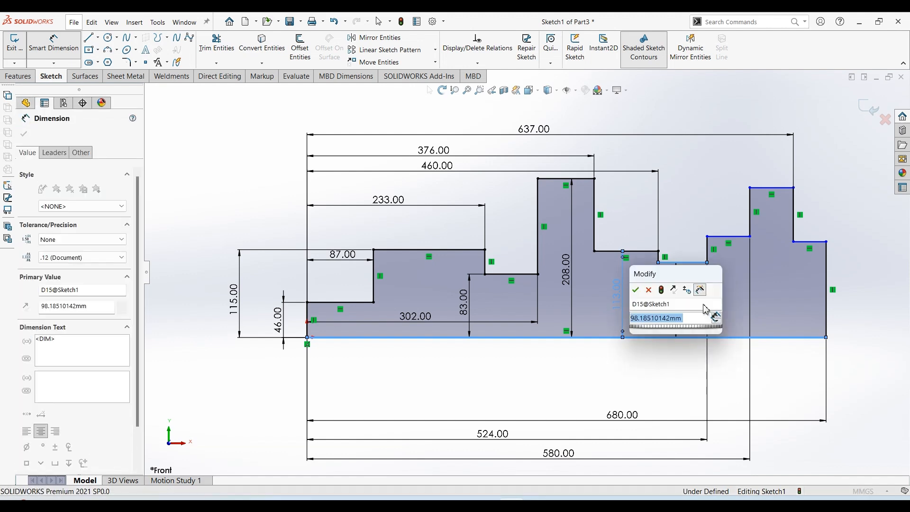
pyautogui.write('107')
pyautogui.press('Return')
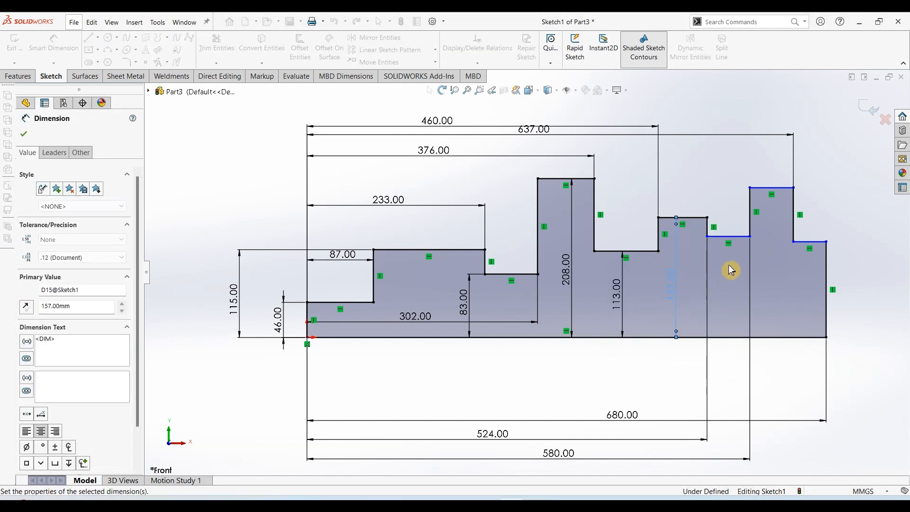
# Step: Dimension the height of the second ascending step, between 524 and 580 mm, above the baseline as 208 mm
pyautogui.click(732, 239)
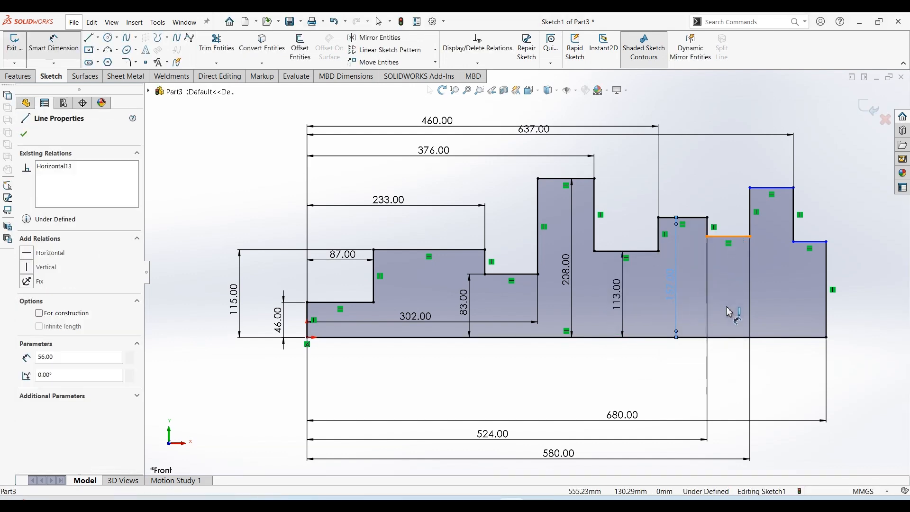
pyautogui.click(732, 337)
pyautogui.click(733, 293)
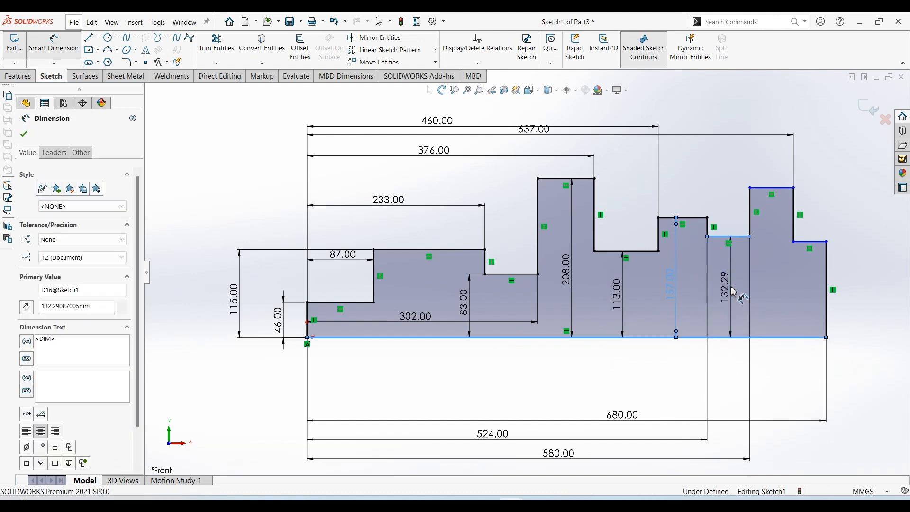
pyautogui.write('132')
pyautogui.press('Return')
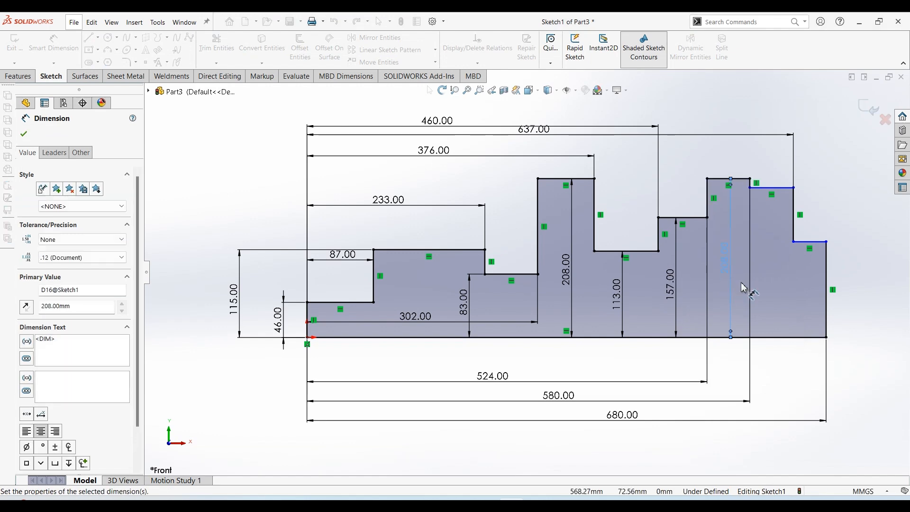
# Step: Check the reference drawing and dimension the height of the large flange, between 580 and 637 mm, above the baseline as 370 mm
pyautogui.click(356, 505)
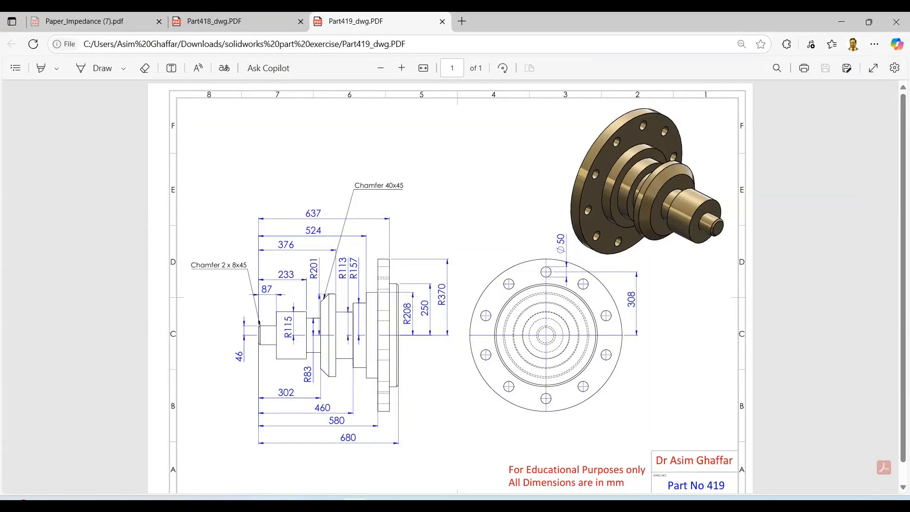
pyautogui.click(357, 506)
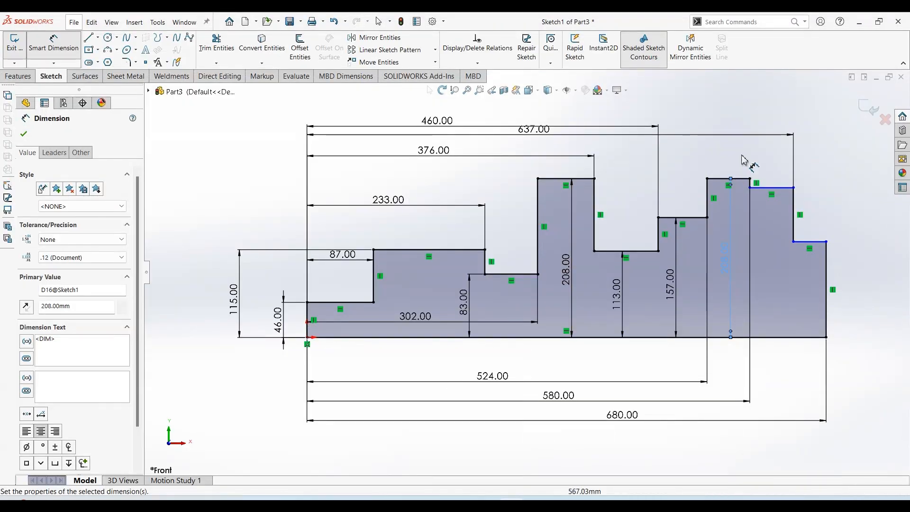
pyautogui.click(776, 190)
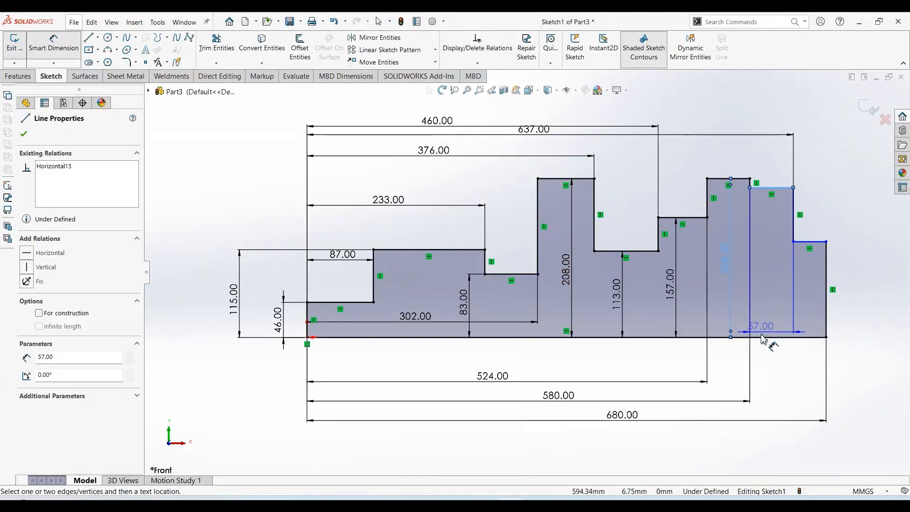
pyautogui.click(768, 337)
pyautogui.click(772, 277)
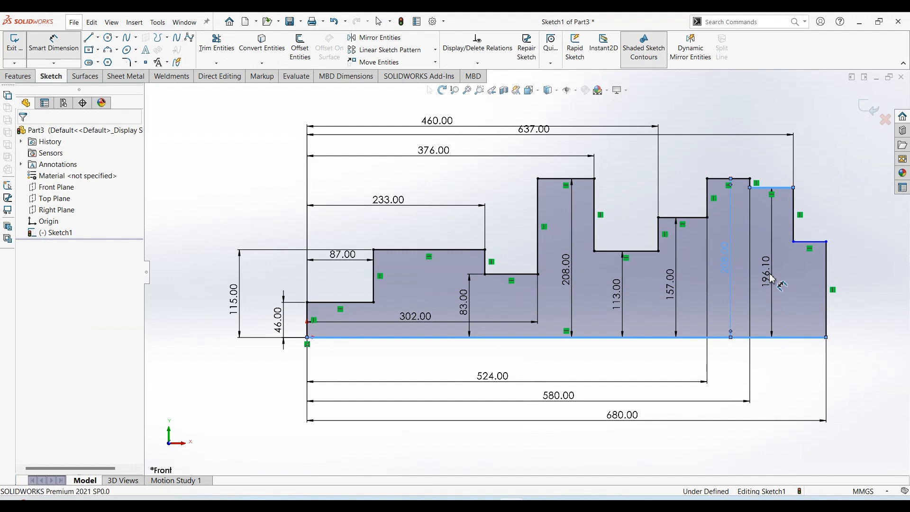
pyautogui.click(796, 276)
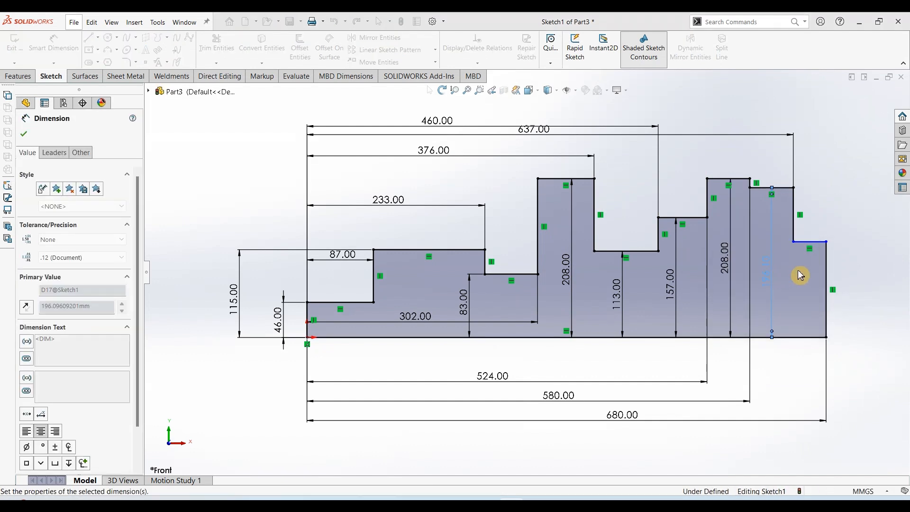
# Step: Dimension the end boss's height above the baseline to fully define the profile sketch
pyautogui.click(812, 243)
pyautogui.click(808, 337)
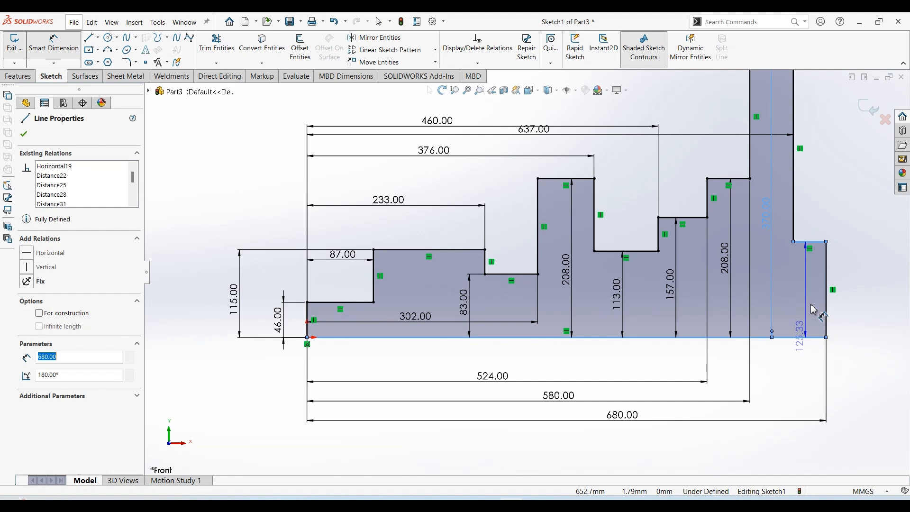
pyautogui.click(835, 299)
pyautogui.press('Return')
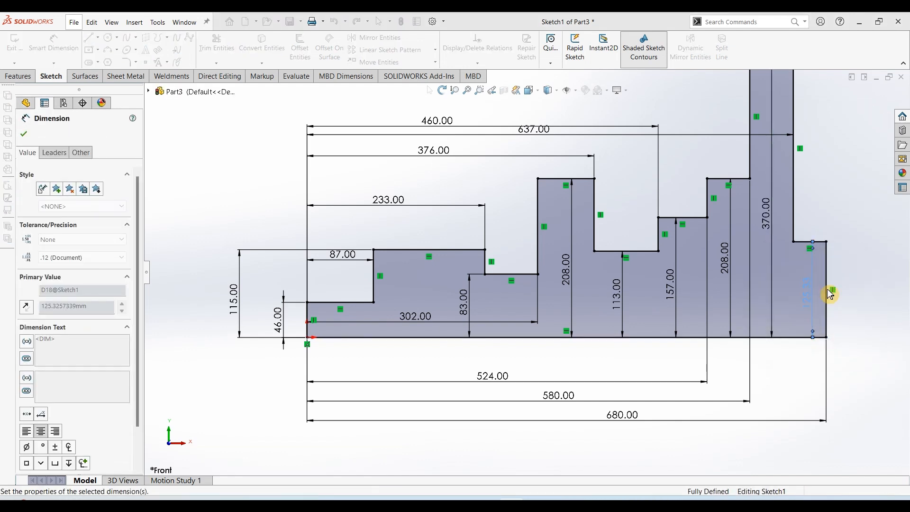
# Step: Revolve the half-profile sketch 360° about its horizontal baseline to create the solid stepped shaft
pyautogui.press('f')
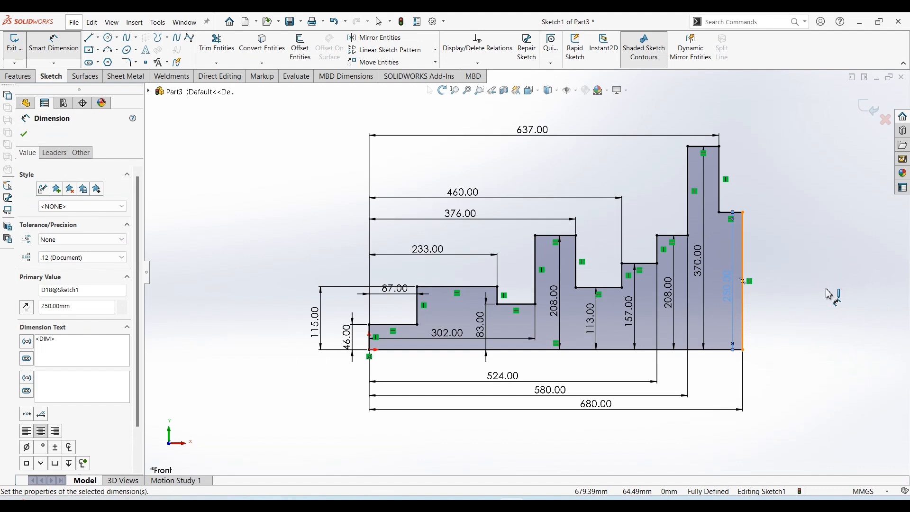
pyautogui.click(19, 77)
pyautogui.click(48, 60)
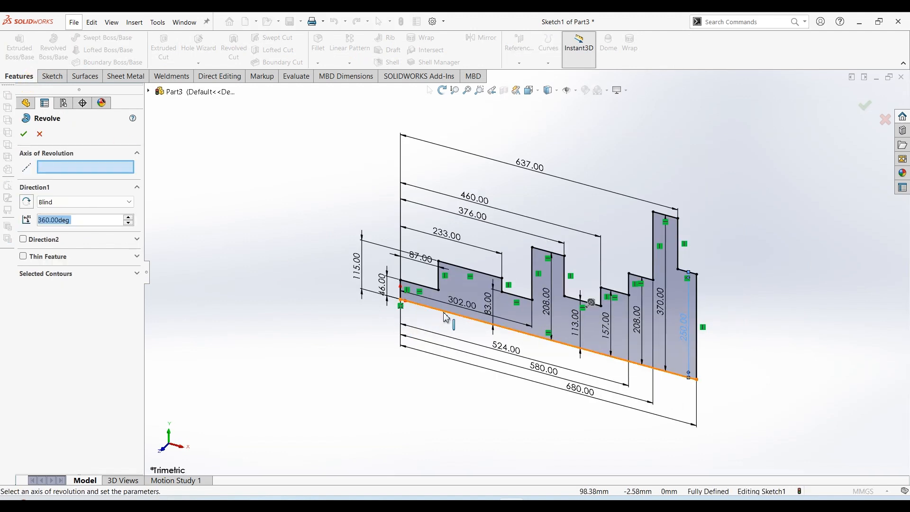
pyautogui.click(446, 314)
pyautogui.click(28, 135)
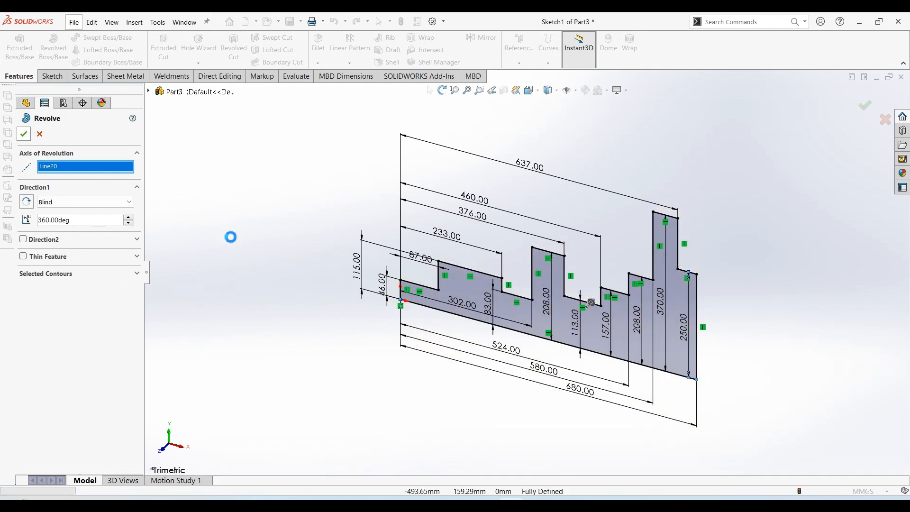
# Step: Sketch a circle about 76 mm in diameter on the large flange's shaft-side face, about 287 mm directly above the origin
pyautogui.moveTo(887, 297); pyautogui.dragTo(808, 295, button='middle')
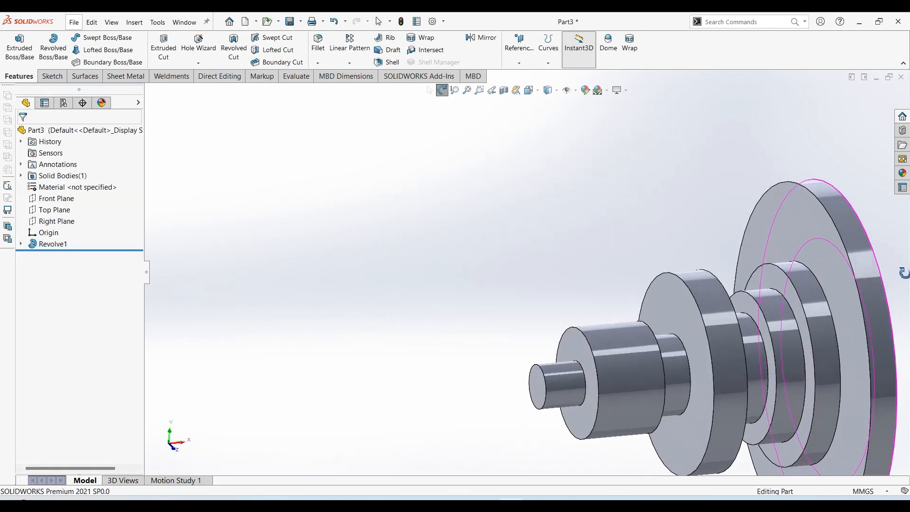
pyautogui.click(772, 212)
pyautogui.click(50, 76)
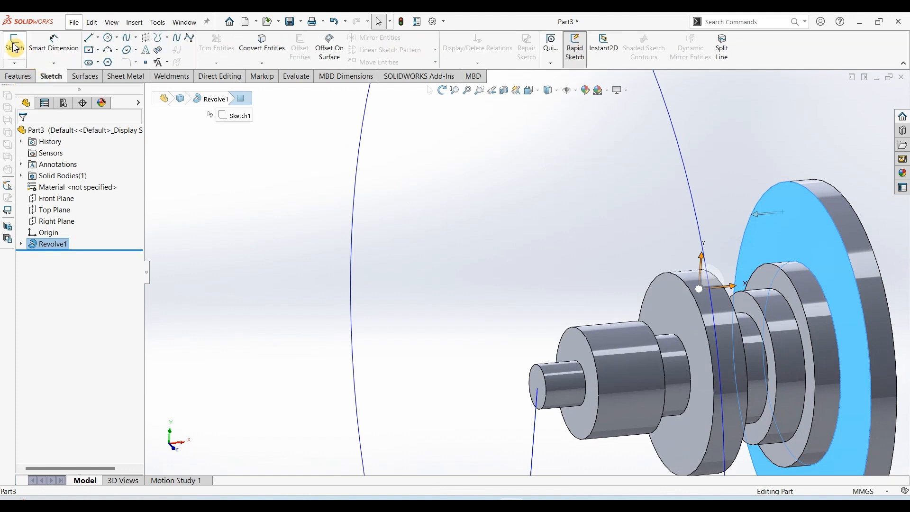
pyautogui.click(14, 42)
pyautogui.click(108, 37)
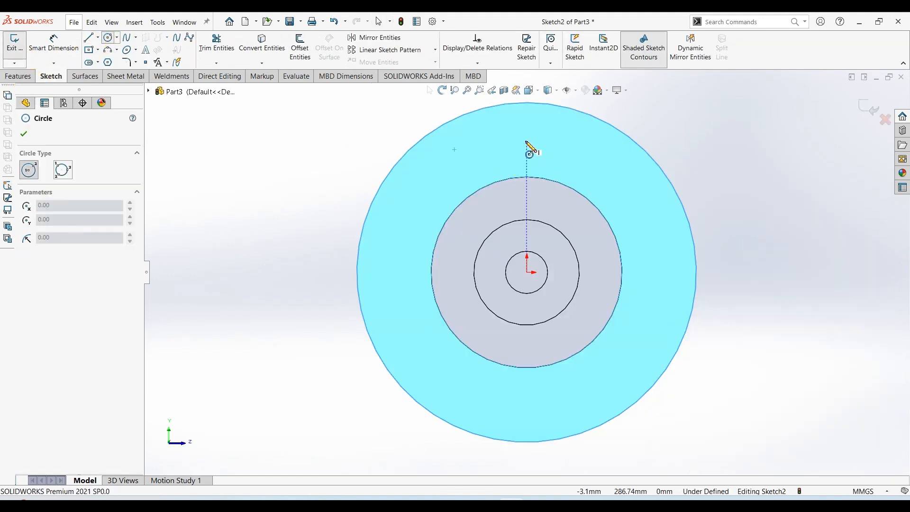
pyautogui.click(527, 140)
pyautogui.click(544, 136)
# Step: Dimension the flange hole circle's diameter as 50 mm
pyautogui.click(70, 40)
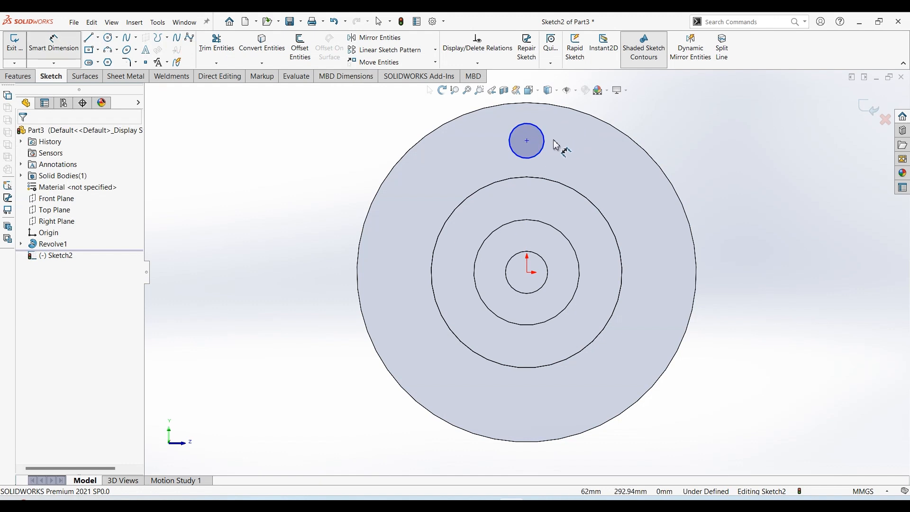
pyautogui.click(544, 150)
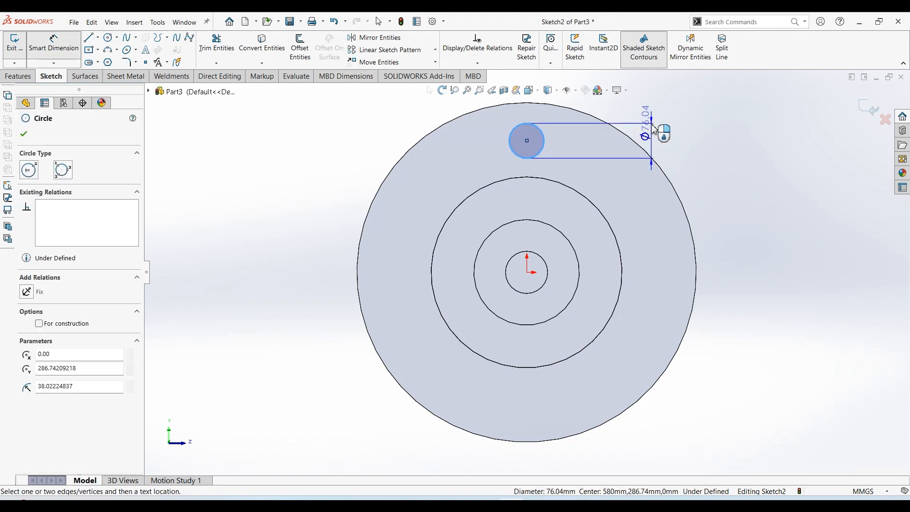
pyautogui.click(655, 129)
pyautogui.write('50')
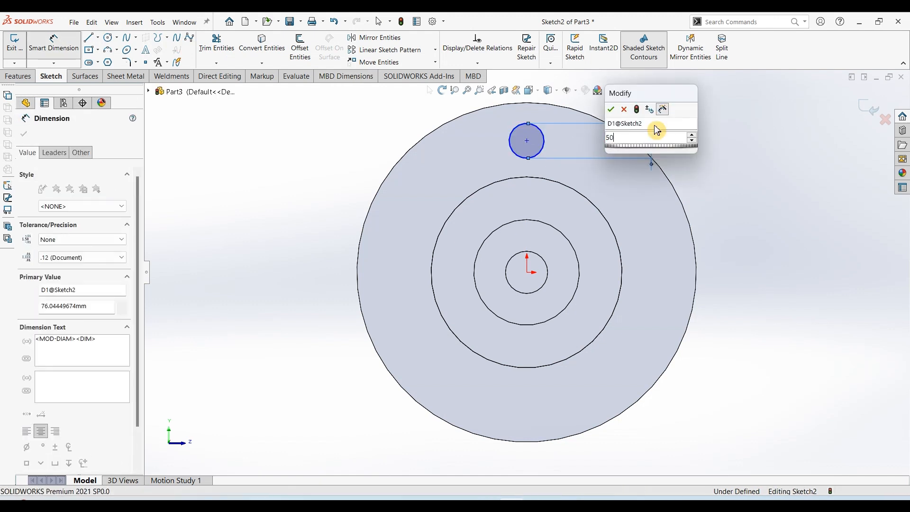
pyautogui.press('Return')
# Step: Check the reference drawing and dimension the hole circle's centre 308 mm from the shaft origin
pyautogui.hotkey('alt', 'Tab')
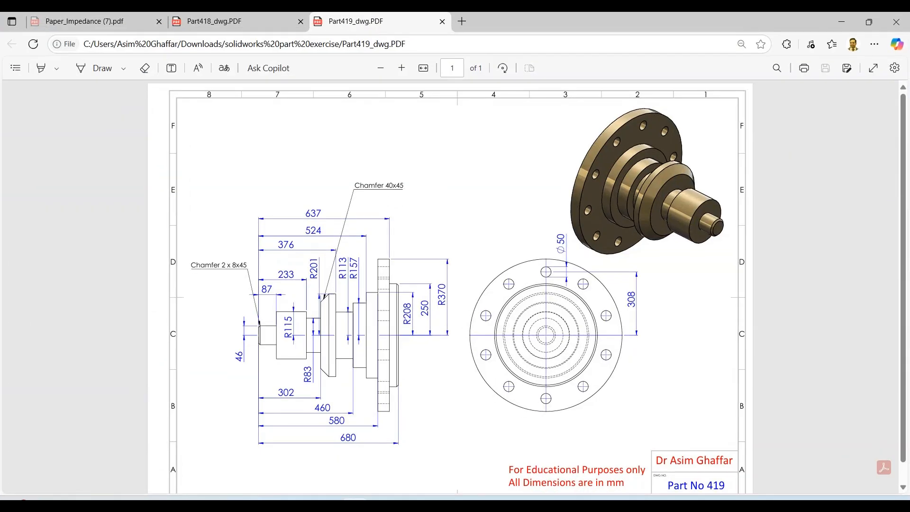
pyautogui.hotkey('alt', 'Tab')
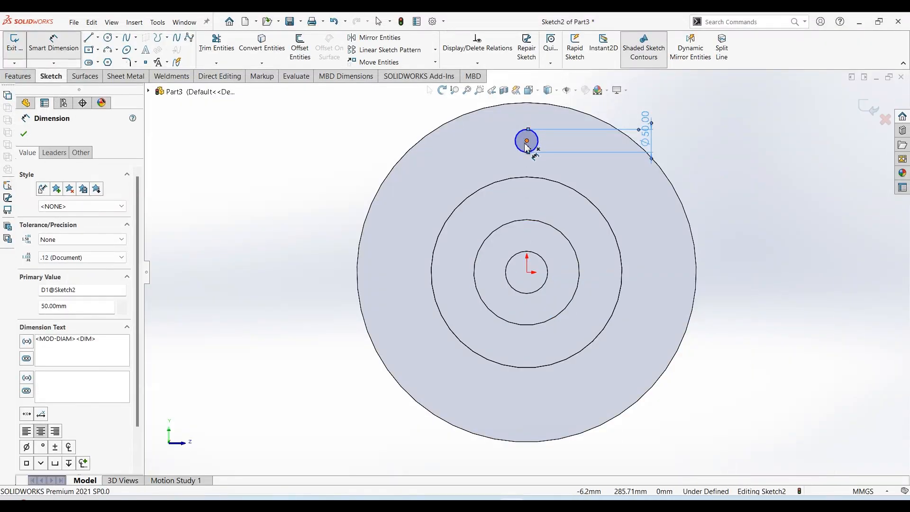
pyautogui.click(526, 141)
pyautogui.click(528, 273)
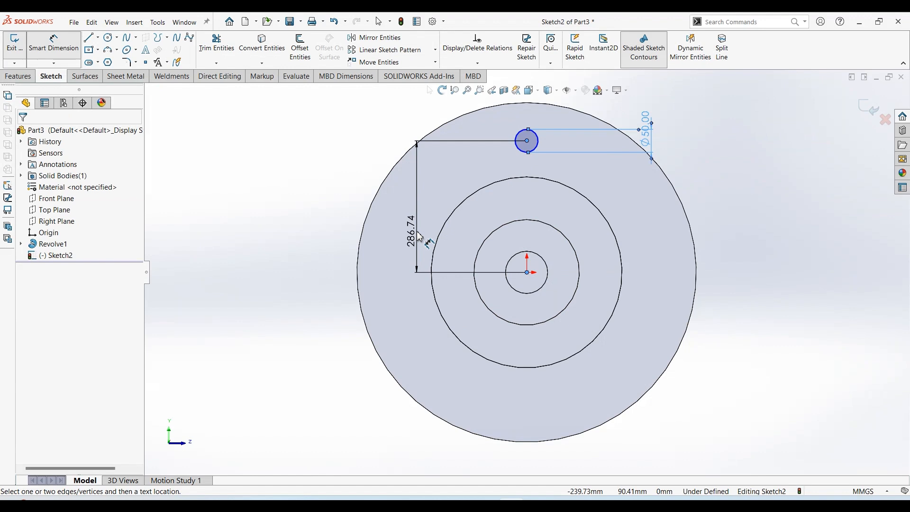
pyautogui.click(420, 237)
pyautogui.write('300')
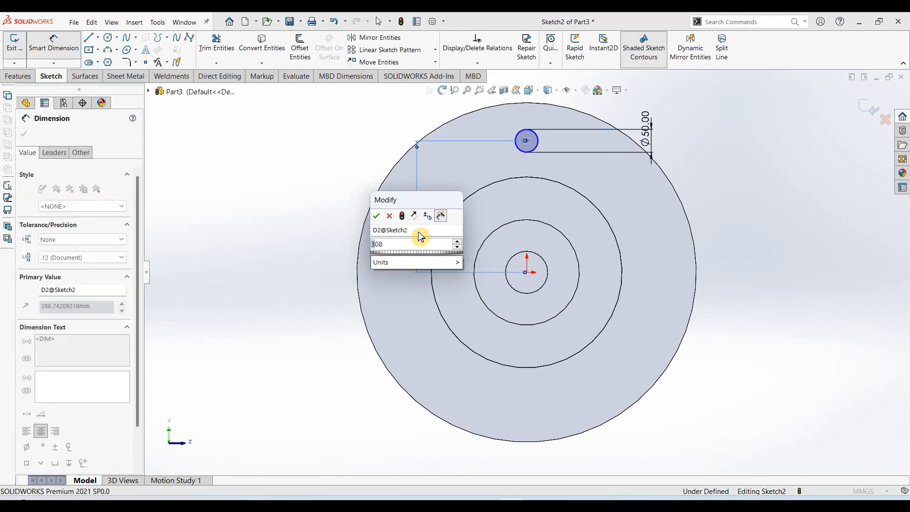
pyautogui.press('Return')
pyautogui.press('Escape')
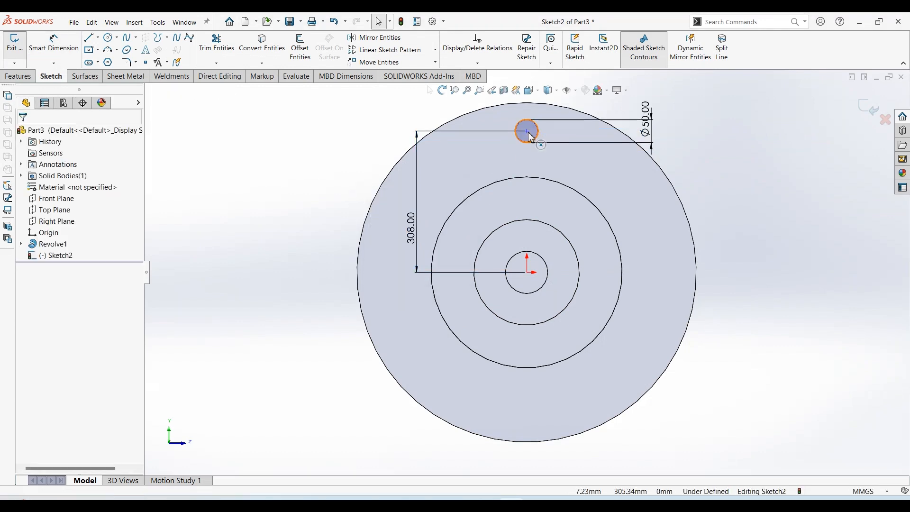
# Step: Add a Vertical relation between the hole circle's centre and the origin
pyautogui.click(529, 132)
pyautogui.keyDown('ctrl'); pyautogui.click(529, 275); pyautogui.keyUp('ctrl')
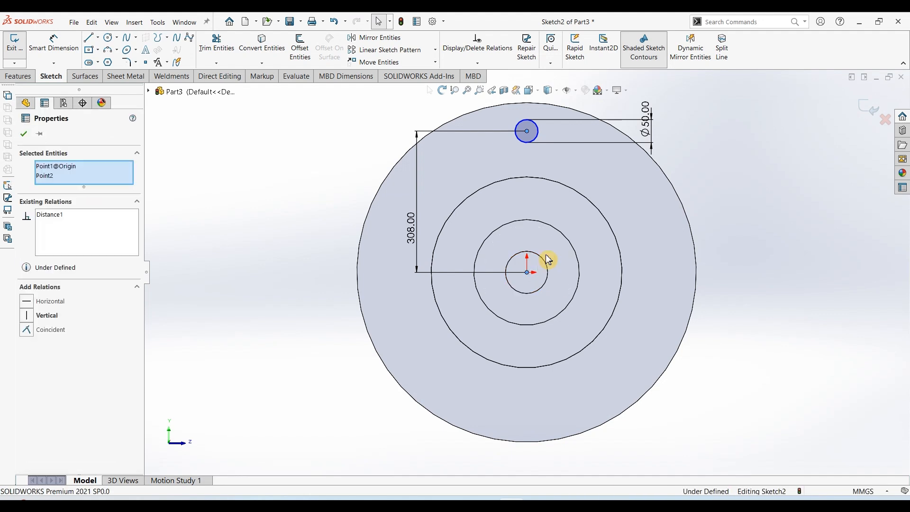
pyautogui.click(571, 239)
pyautogui.click(332, 146)
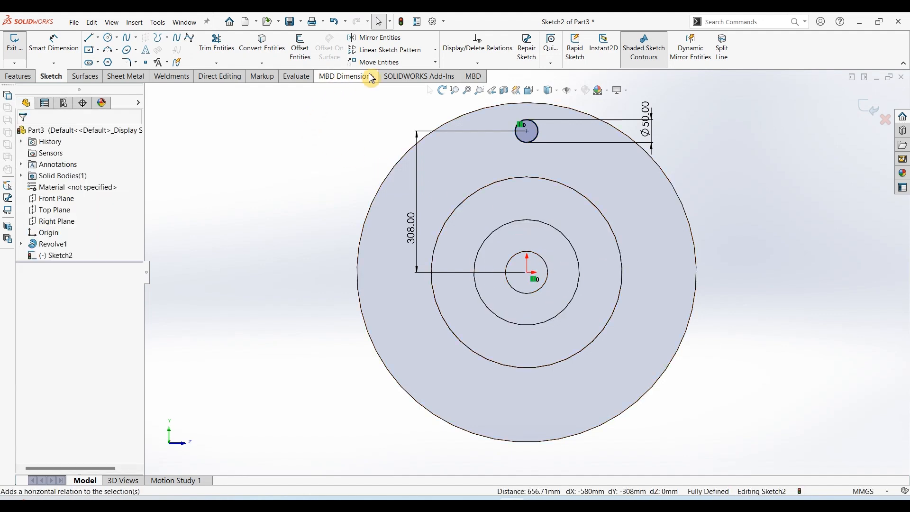
# Step: Check the hole count in the drawing and circular-pattern the 50 mm circle about the origin with 10 equally spaced instances over 360°
pyautogui.click(435, 49)
pyautogui.click(417, 75)
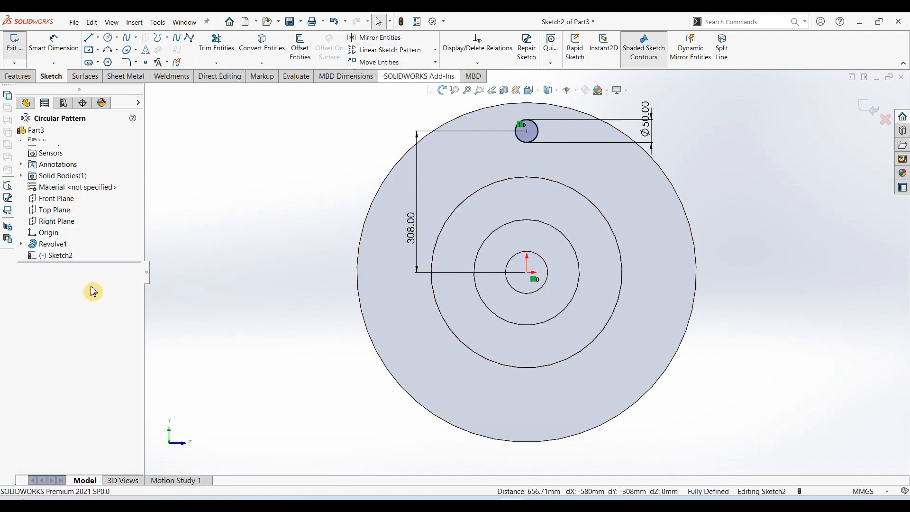
pyautogui.click(517, 138)
pyautogui.hotkey('alt', 'Tab')
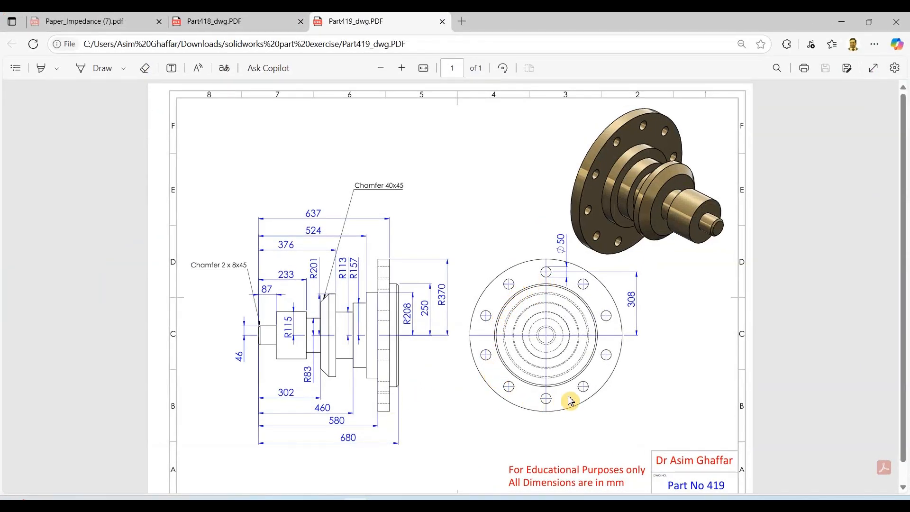
pyautogui.click(838, 27)
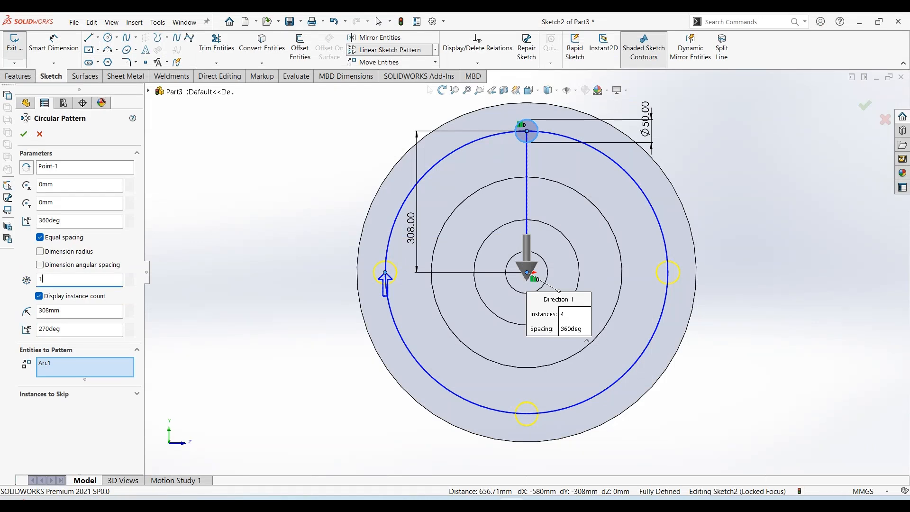
pyautogui.click(25, 136)
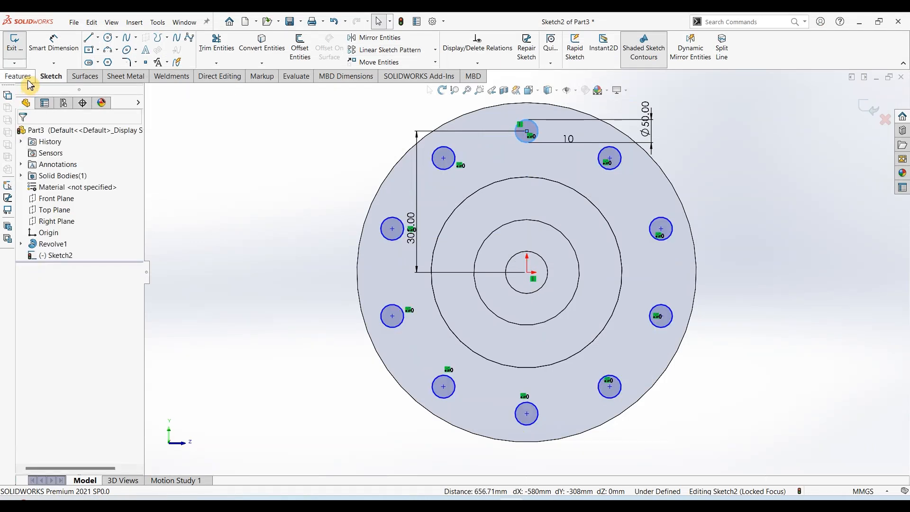
# Step: Cut the ten patterned circles through the large flange with an Extruded Cut set to Through All
pyautogui.click(31, 77)
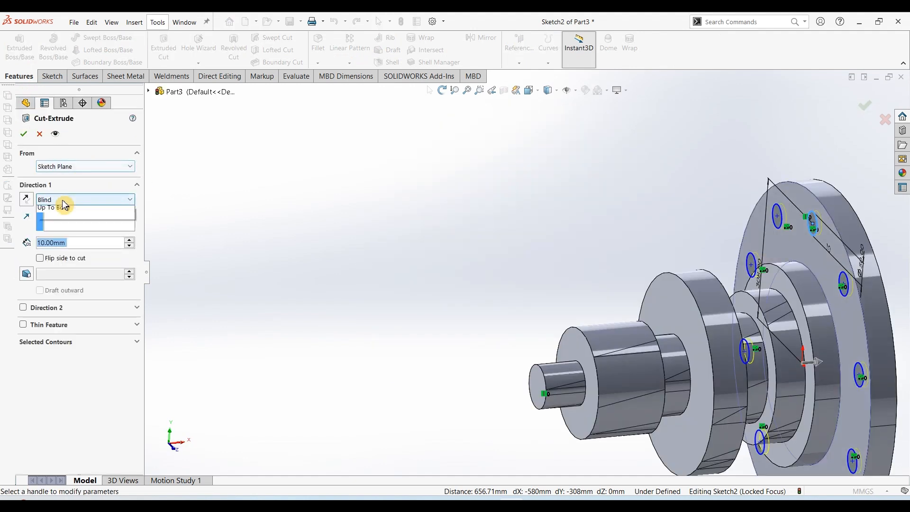
pyautogui.click(65, 205)
pyautogui.click(59, 218)
pyautogui.click(26, 136)
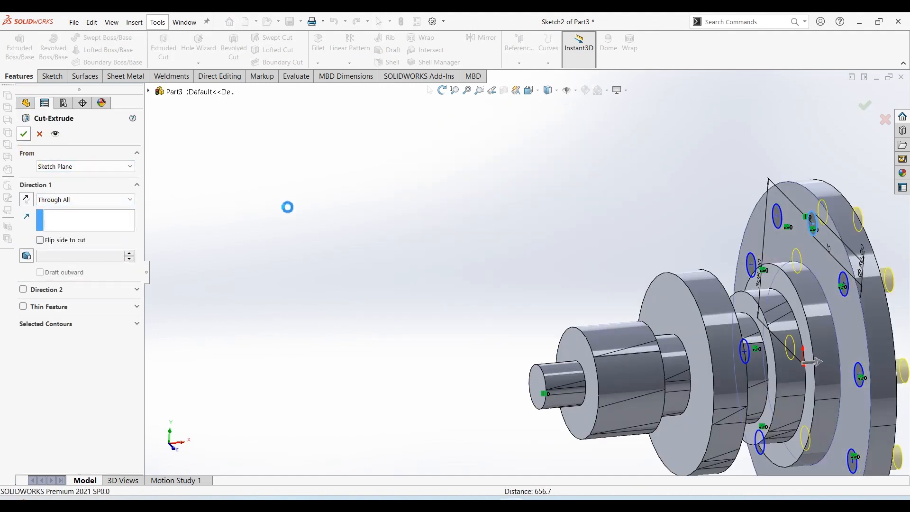
pyautogui.moveTo(406, 301); pyautogui.dragTo(475, 416, button='middle')
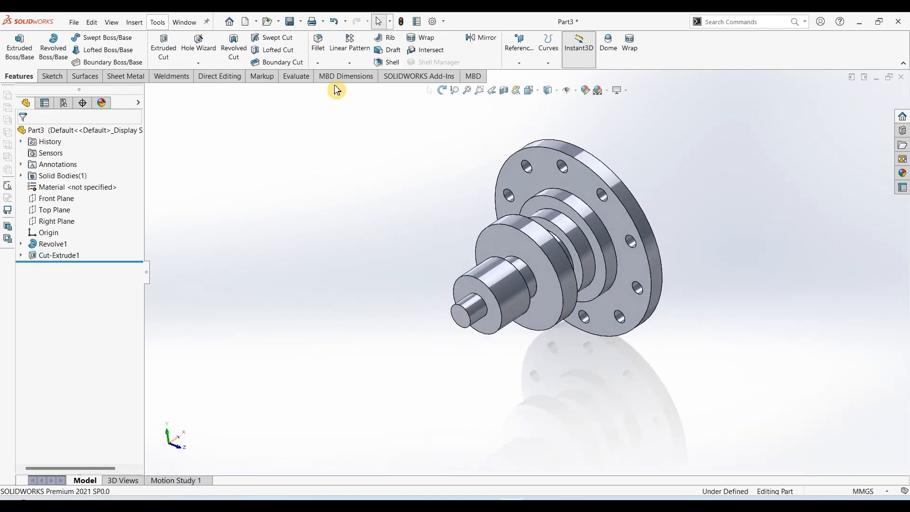
# Step: Check the drawing's chamfer callouts and chamfer the middle disc's outer edge facing the small shaft end at 40 mm by 45°
pyautogui.click(321, 64)
pyautogui.click(332, 88)
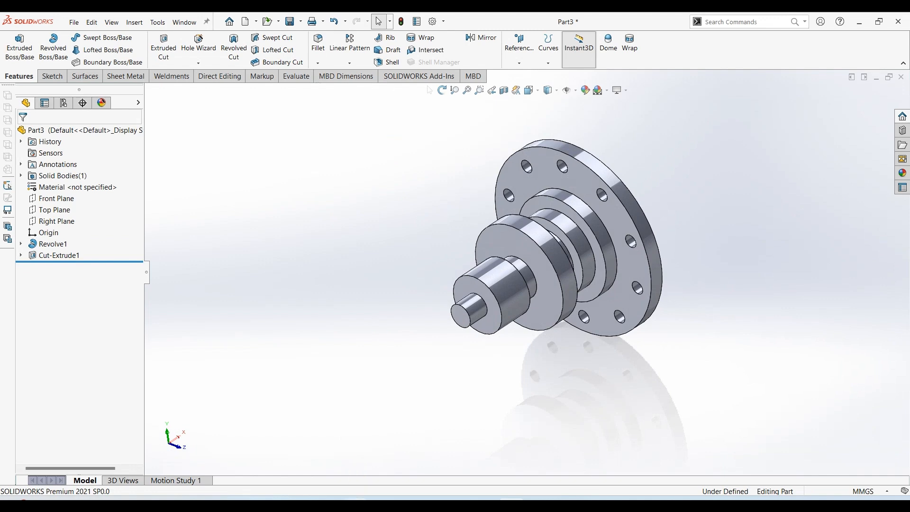
pyautogui.hotkey('alt', 'Tab')
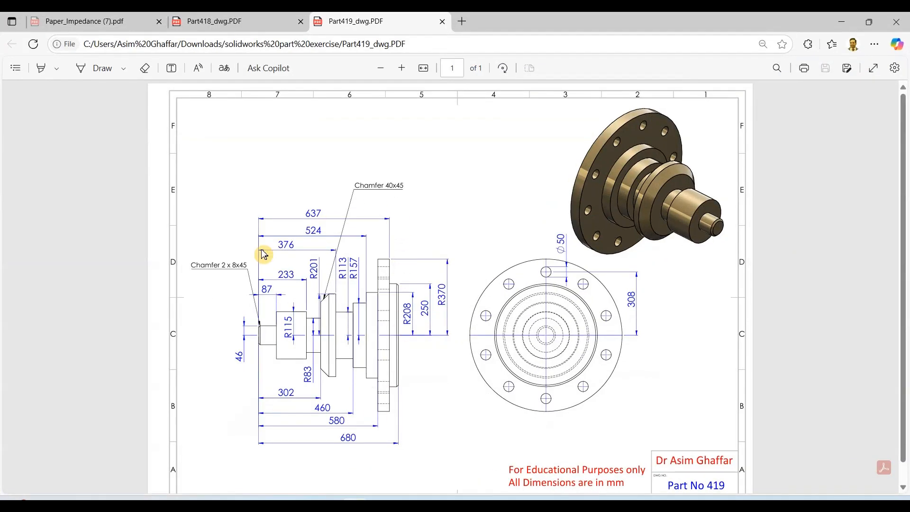
pyautogui.hotkey('alt', 'Tab')
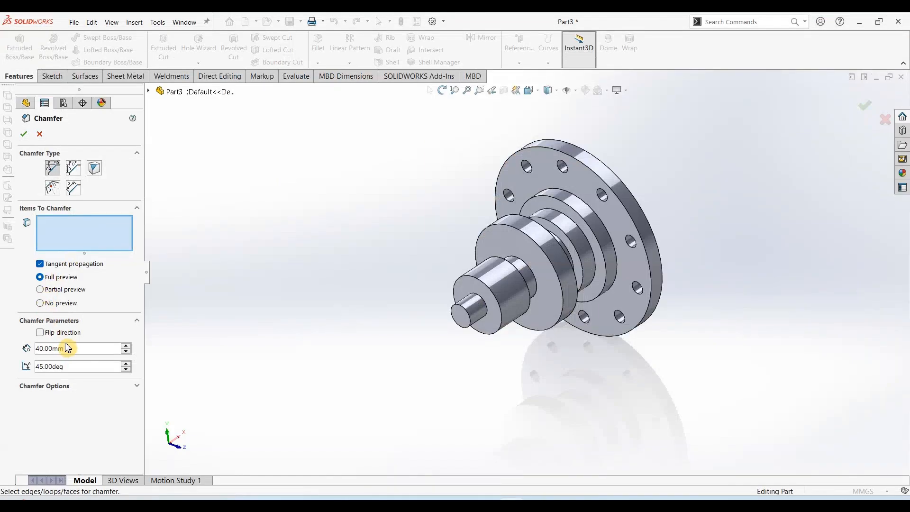
pyautogui.click(512, 230)
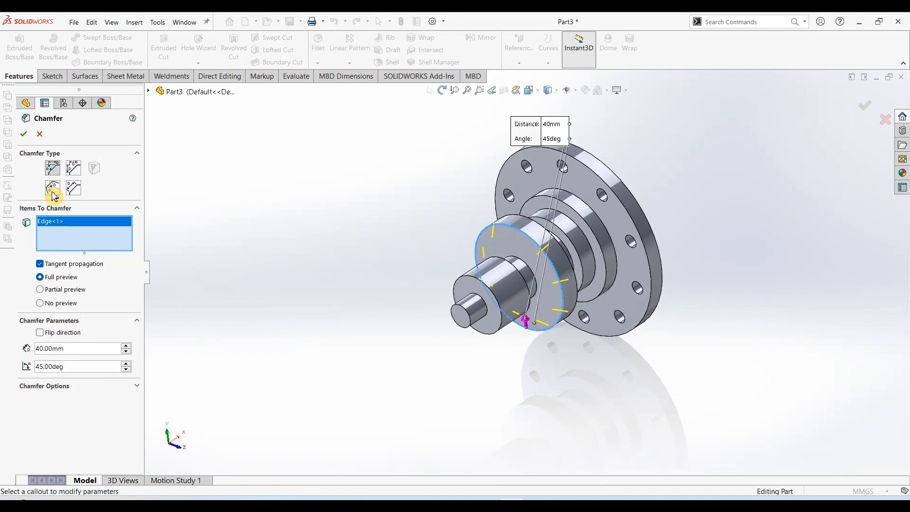
pyautogui.click(26, 136)
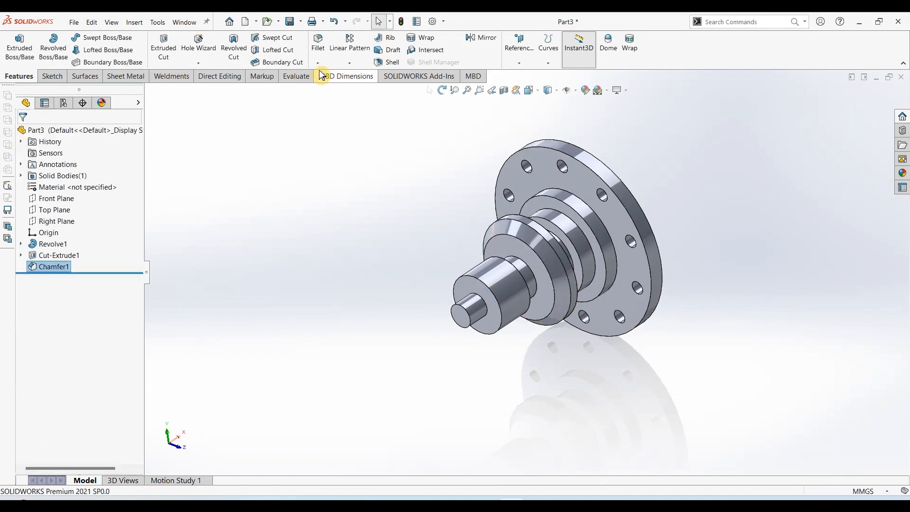
# Step: Chamfer the small shaft end's edge and the end boss's outer edge at 8 mm by 45°
pyautogui.click(317, 63)
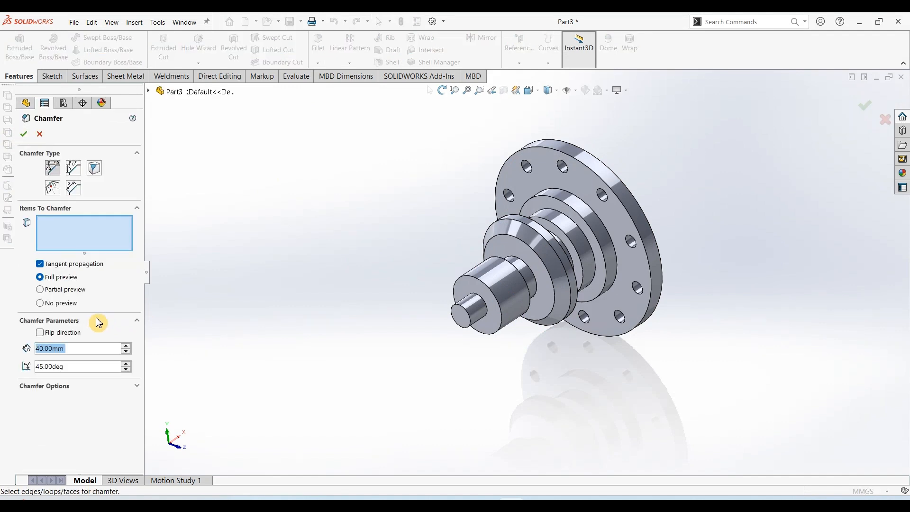
pyautogui.click(468, 318)
pyautogui.moveTo(727, 266); pyautogui.dragTo(583, 180, button='middle')
pyautogui.click(575, 174)
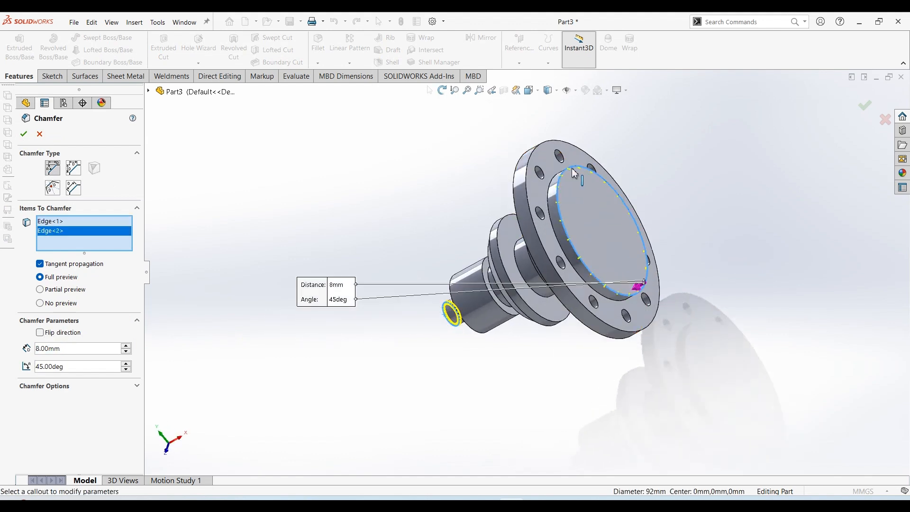
pyautogui.click(23, 133)
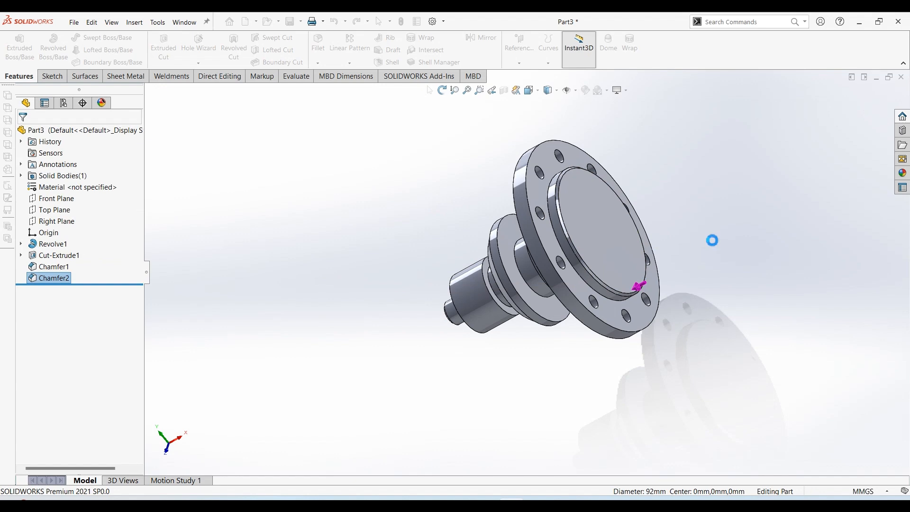
# Step: Apply the polished steel appearance to the whole part and switch the scene to a plain white background
pyautogui.hotkey('ctrl', '7')
pyautogui.moveTo(701, 349); pyautogui.dragTo(794, 321, button='middle')
pyautogui.click(904, 173)
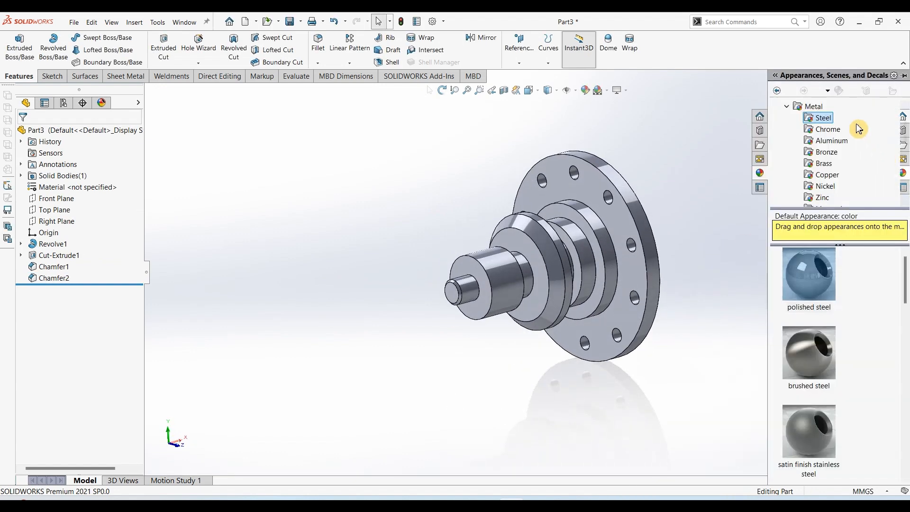
pyautogui.doubleClick(809, 280)
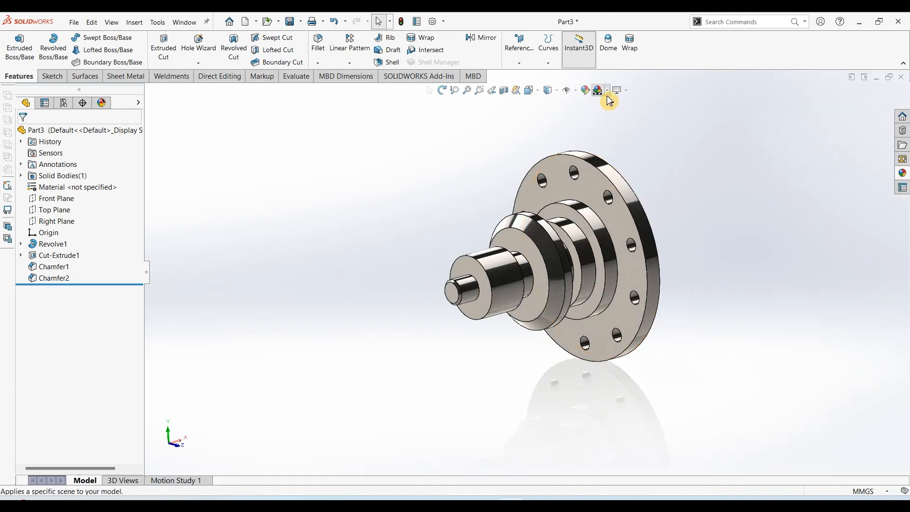
pyautogui.click(600, 91)
pyautogui.click(604, 114)
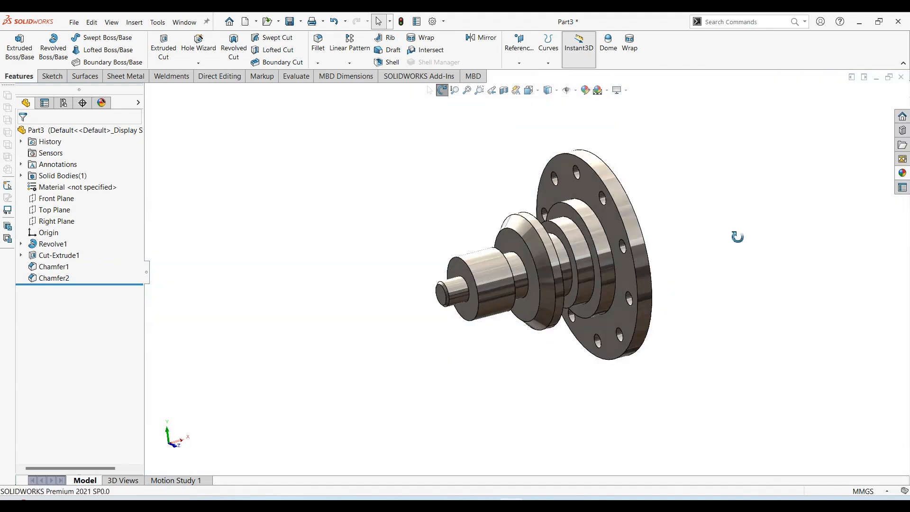